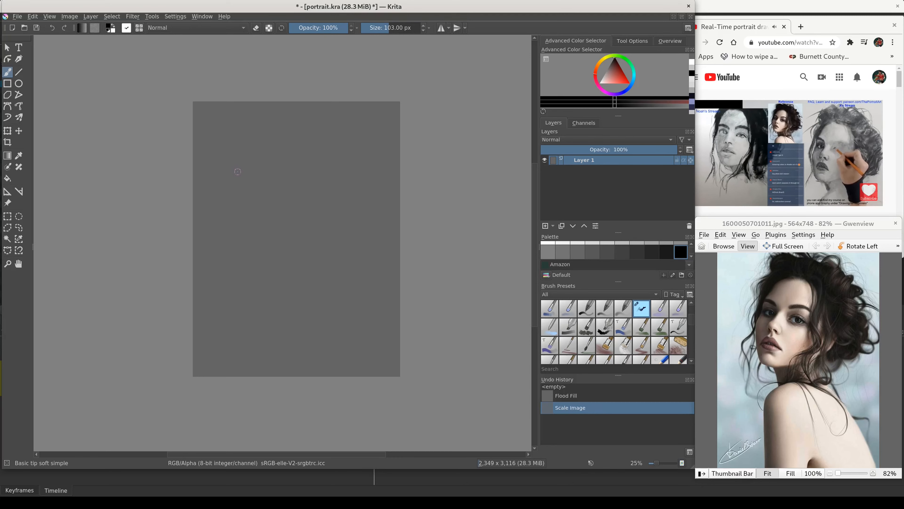
Rough in the contours of the hair, head, neck, shoulders and back with a 103 px soft black brush.
{"action": "mouse_move", "coordinate": [235, 171]}
{"action": "left_mouse_down"}
{"action": "mouse_move", "coordinate": [249, 153]}
{"action": "mouse_move", "coordinate": [248, 162]}
{"action": "left_mouse_up"}
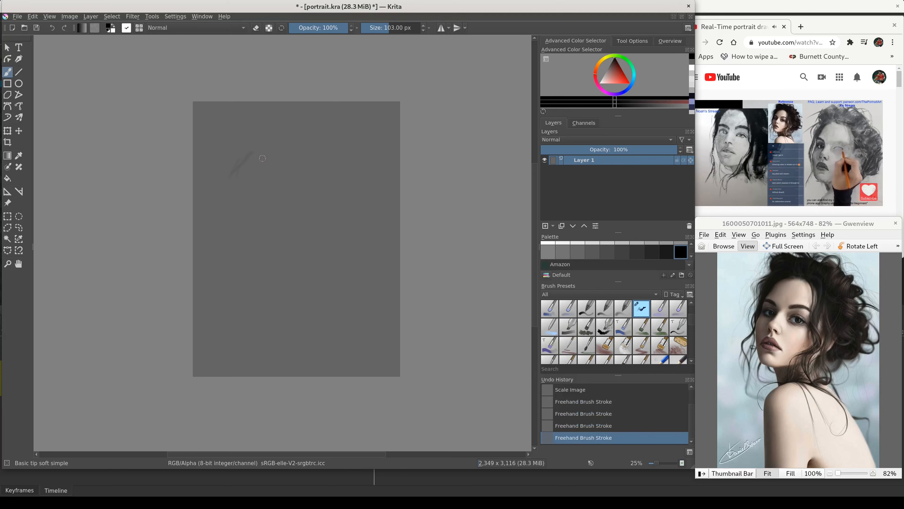
{"action": "left_click_drag", "start_coordinate": [232, 173], "coordinate": [248, 157]}
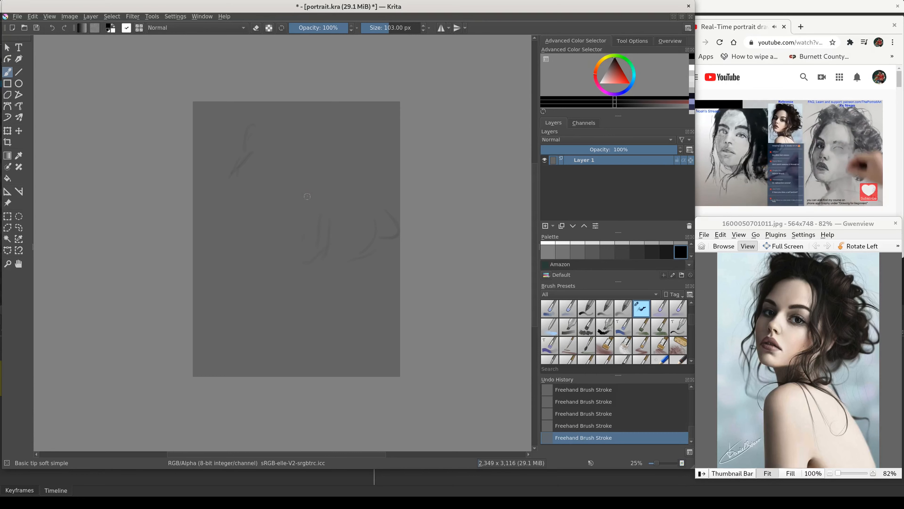
{"action": "mouse_move", "coordinate": [292, 154]}
{"action": "left_mouse_down"}
{"action": "mouse_move", "coordinate": [314, 173]}
{"action": "mouse_move", "coordinate": [310, 194]}
{"action": "left_mouse_up"}
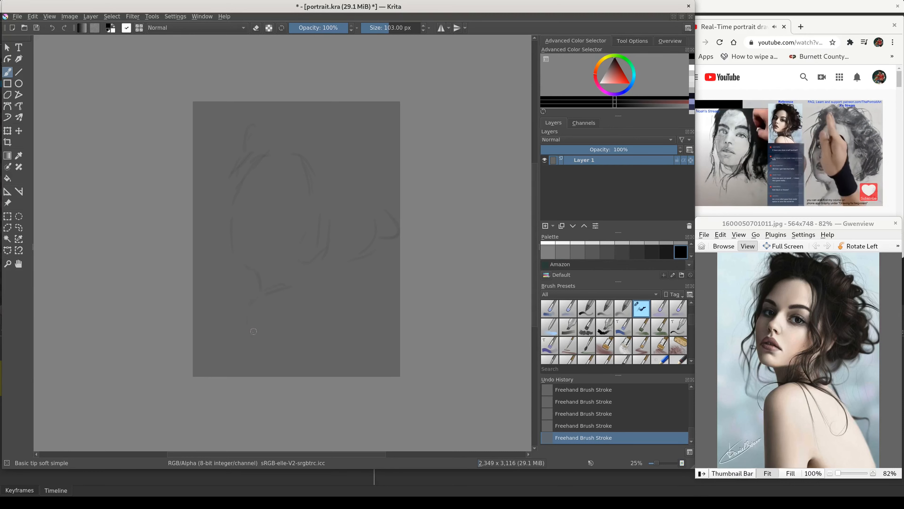
{"action": "left_click_drag", "start_coordinate": [247, 315], "coordinate": [247, 353]}
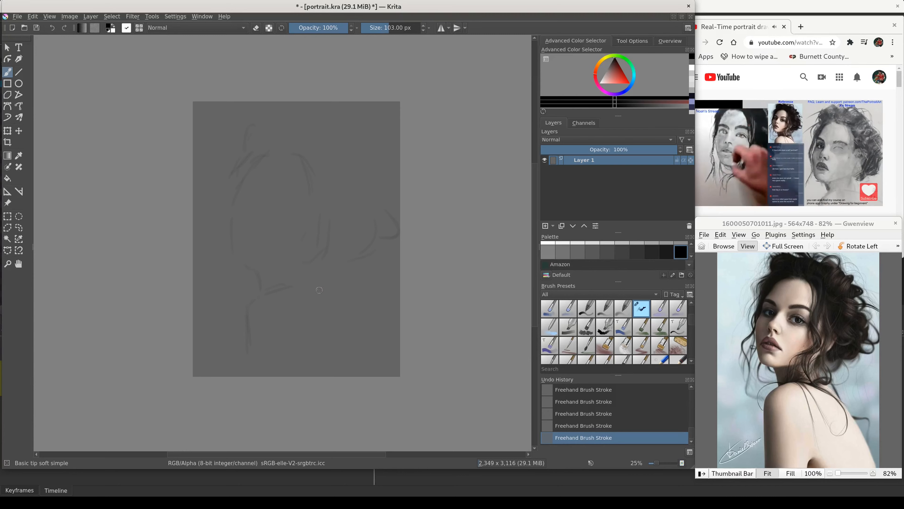
{"action": "left_click_drag", "start_coordinate": [318, 289], "coordinate": [345, 321]}
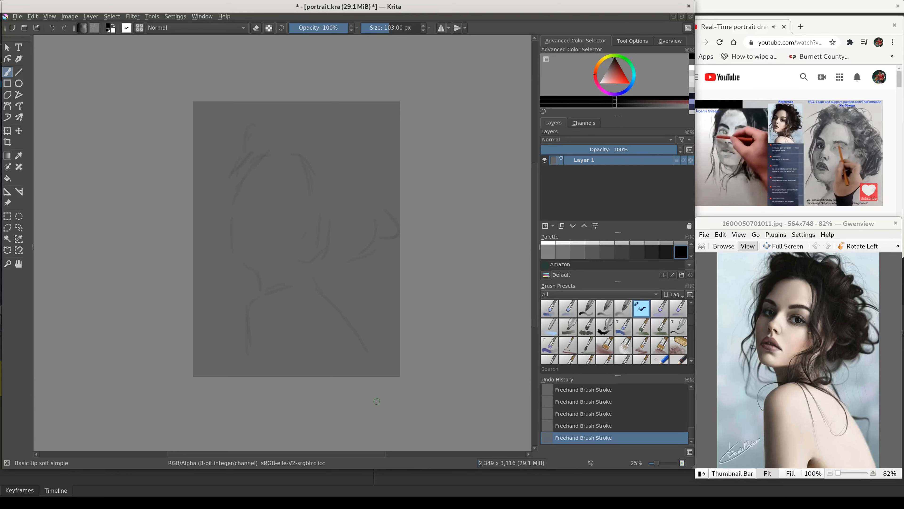
Switch to the Distort Move brush, enlarge it to 576 px and reshape the head, neck and shoulder contours.
{"action": "right_click", "coordinate": [457, 234]}
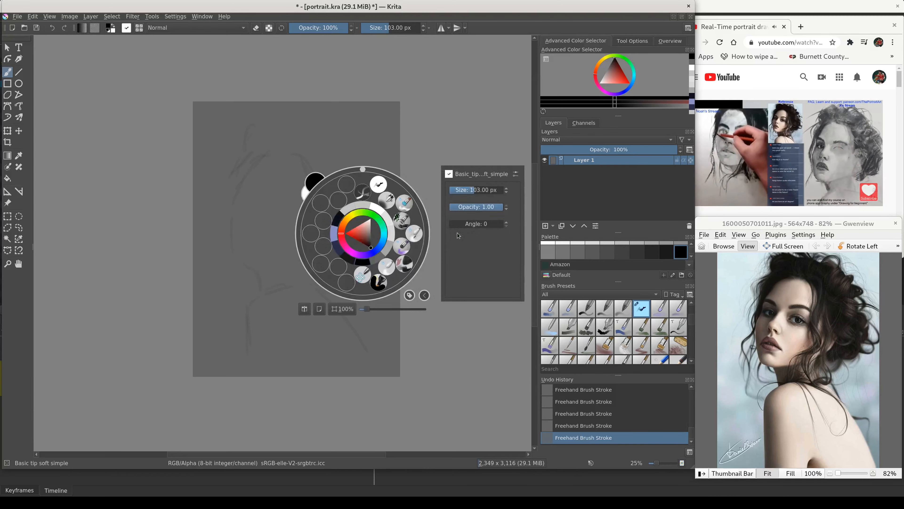
{"action": "left_click", "coordinate": [362, 275]}
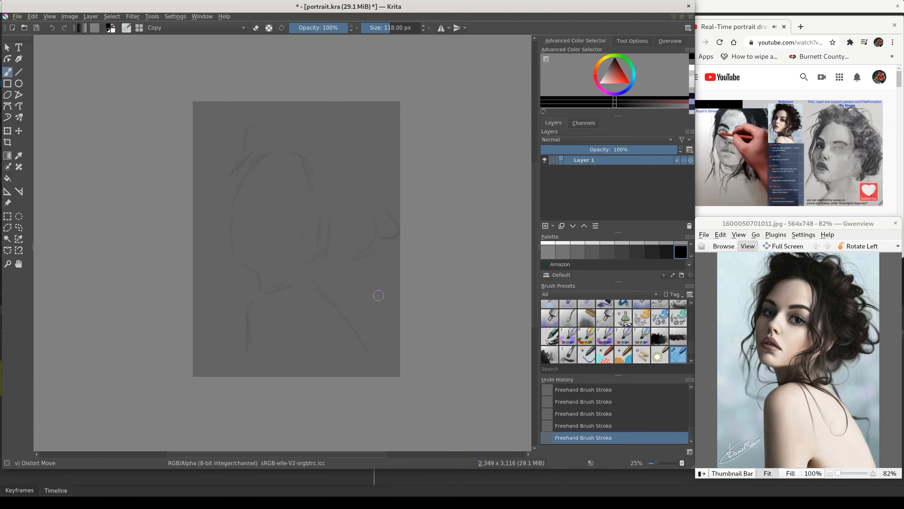
{"action": "key", "text": "bracketright"}
{"action": "key", "text": "bracketright"}
{"action": "key", "text": "bracketright"}
{"action": "key", "text": "bracketright"}
{"action": "key", "text": "bracketright"}
{"action": "key", "text": "bracketright"}
{"action": "key", "text": "bracketright"}
{"action": "key", "text": "bracketright"}
{"action": "key", "text": "bracketright"}
{"action": "key", "text": "bracketright"}
{"action": "key", "text": "bracketright"}
{"action": "key", "text": "bracketright"}
{"action": "key", "text": "bracketright"}
{"action": "key", "text": "bracketright"}
{"action": "key", "text": "bracketright"}
{"action": "key", "text": "bracketright"}
{"action": "key", "text": "bracketright"}
{"action": "key", "text": "bracketright"}
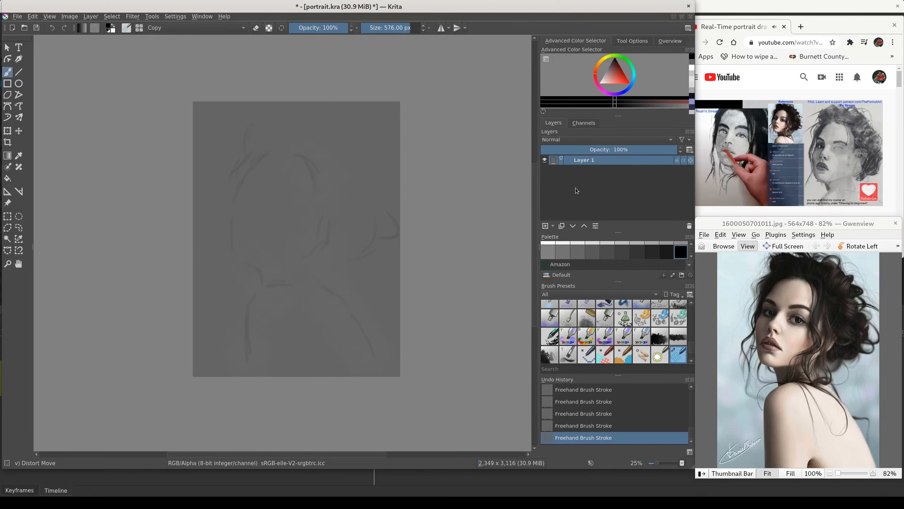
Return to the Basic tip soft simple brush and sketch the facial features, jaw and upper hair outline.
{"action": "right_click", "coordinate": [477, 194]}
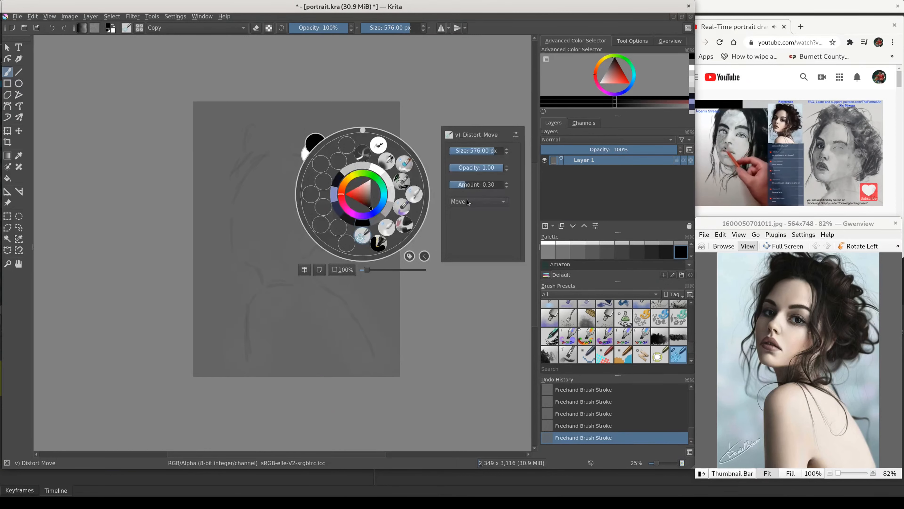
{"action": "left_click", "coordinate": [376, 145]}
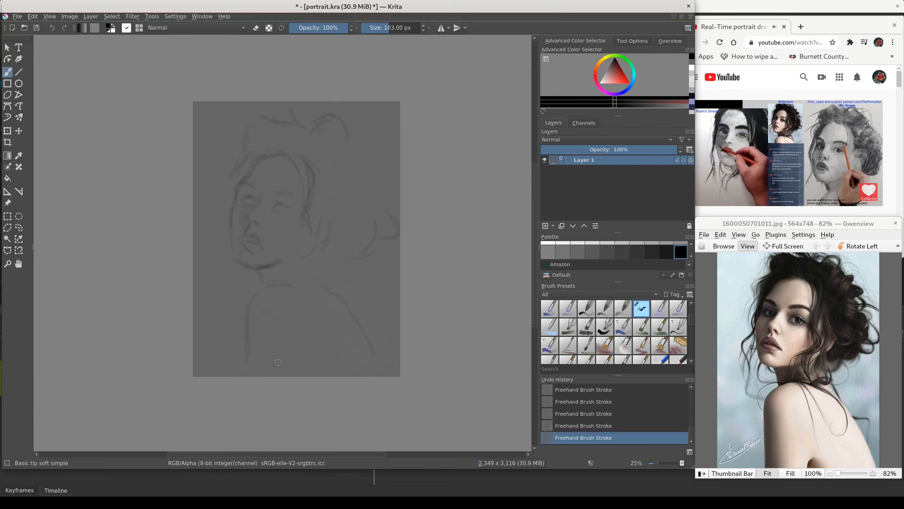
Push the hairline and the outer hair contours into shape with the 576 px Distort Move brush.
{"action": "key", "text": "slash"}
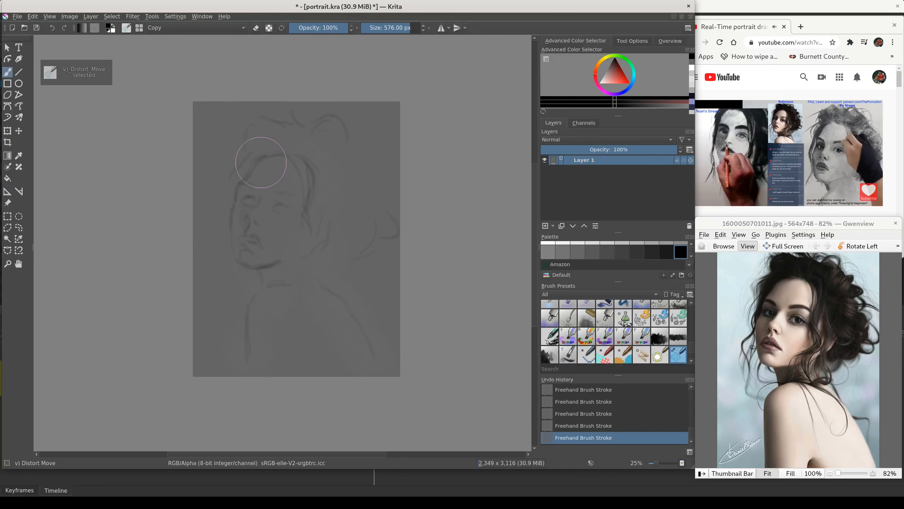
{"action": "mouse_move", "coordinate": [255, 171]}
{"action": "left_mouse_down"}
{"action": "mouse_move", "coordinate": [257, 181]}
{"action": "mouse_move", "coordinate": [261, 155]}
{"action": "mouse_move", "coordinate": [291, 142]}
{"action": "left_mouse_up"}
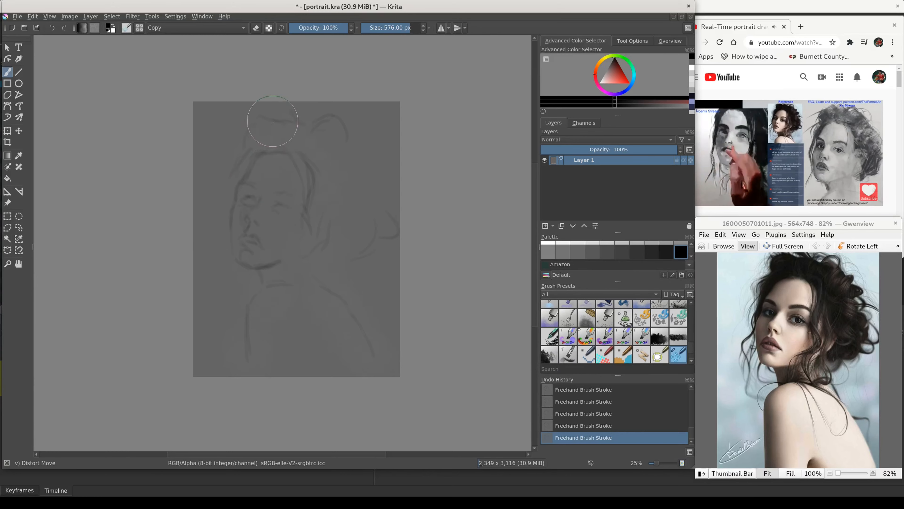
{"action": "mouse_move", "coordinate": [274, 132]}
{"action": "left_mouse_down"}
{"action": "mouse_move", "coordinate": [254, 110]}
{"action": "mouse_move", "coordinate": [245, 139]}
{"action": "mouse_move", "coordinate": [233, 121]}
{"action": "mouse_move", "coordinate": [279, 125]}
{"action": "mouse_move", "coordinate": [263, 106]}
{"action": "mouse_move", "coordinate": [259, 118]}
{"action": "mouse_move", "coordinate": [304, 125]}
{"action": "mouse_move", "coordinate": [245, 127]}
{"action": "mouse_move", "coordinate": [236, 114]}
{"action": "mouse_move", "coordinate": [295, 113]}
{"action": "left_mouse_up"}
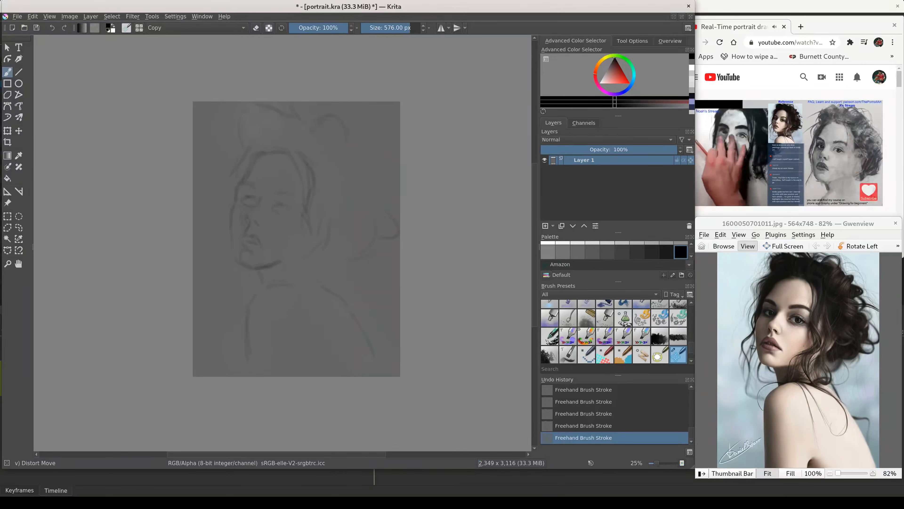
{"action": "mouse_move", "coordinate": [327, 126]}
{"action": "left_mouse_down"}
{"action": "mouse_move", "coordinate": [316, 116]}
{"action": "mouse_move", "coordinate": [349, 124]}
{"action": "mouse_move", "coordinate": [338, 159]}
{"action": "left_mouse_up"}
{"action": "left_click_drag", "start_coordinate": [376, 223], "coordinate": [359, 232]}
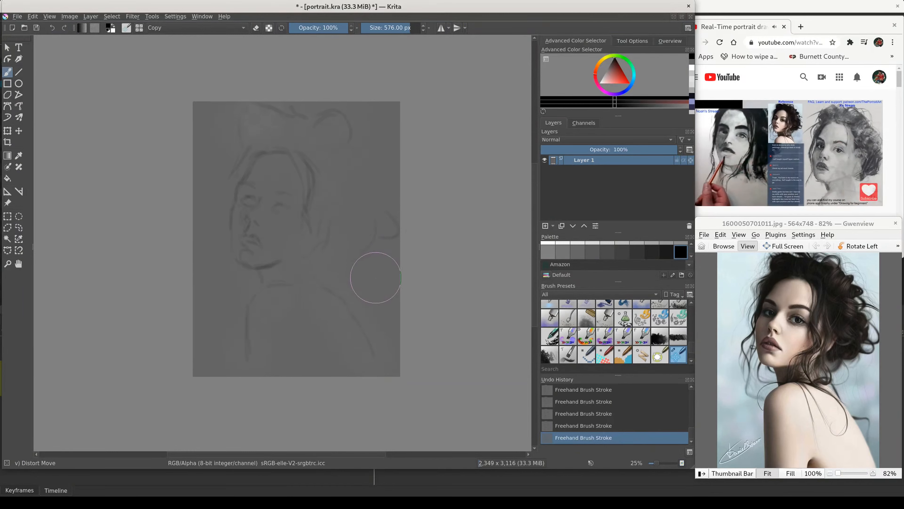
Enlarge the Distort Move brush to 1,000 px and adjust the placement of the face's features and jaw.
{"action": "key", "text": "bracketright"}
{"action": "key", "text": "bracketright"}
{"action": "key", "text": "bracketright"}
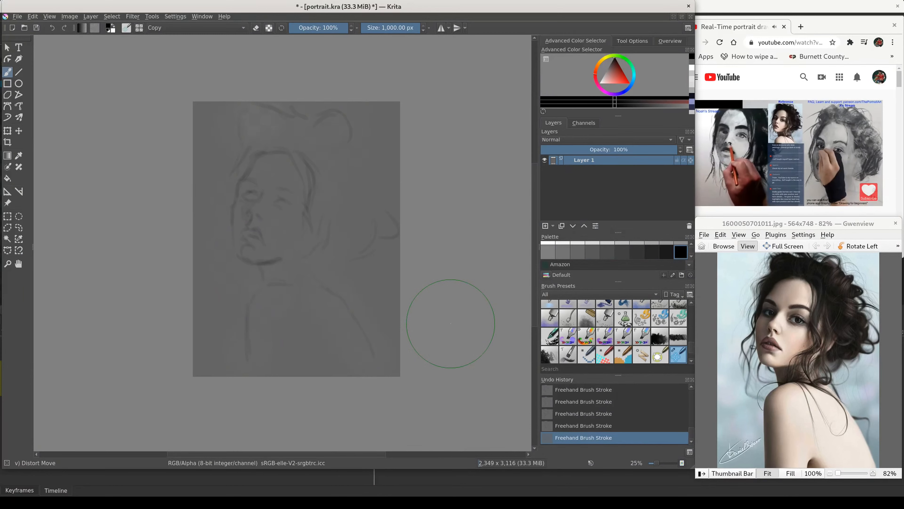
Switch back to the soft brush, draw the jaw and neck lines below the ear, and darken both eyes.
{"action": "key", "text": "slash"}
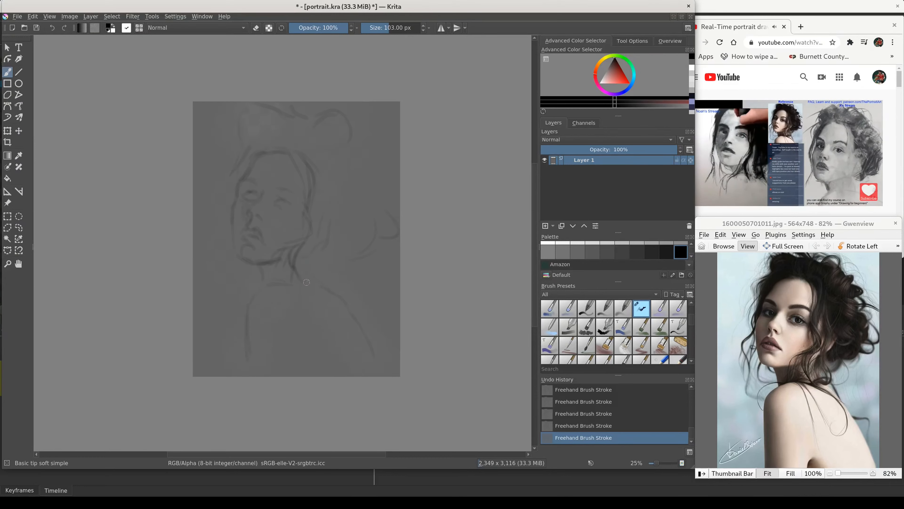
{"action": "key", "text": "ctrl+z"}
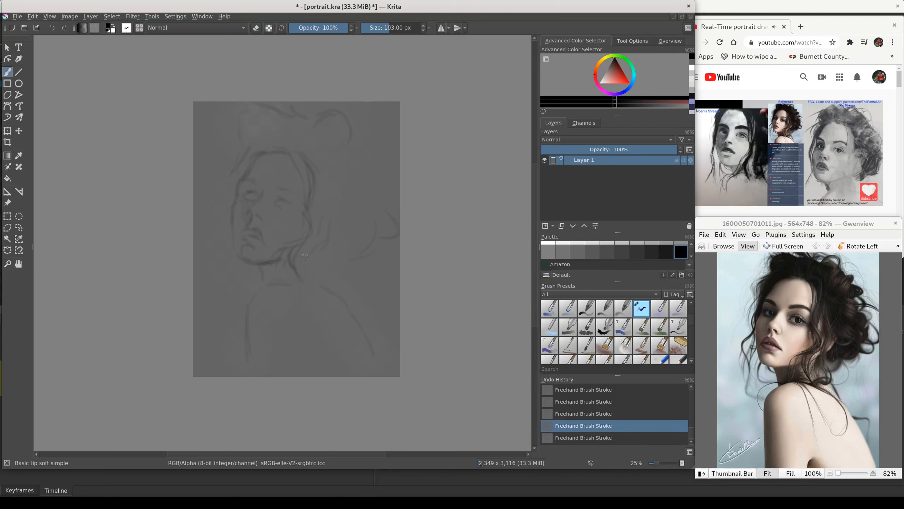
{"action": "key", "text": "ctrl+shift+z"}
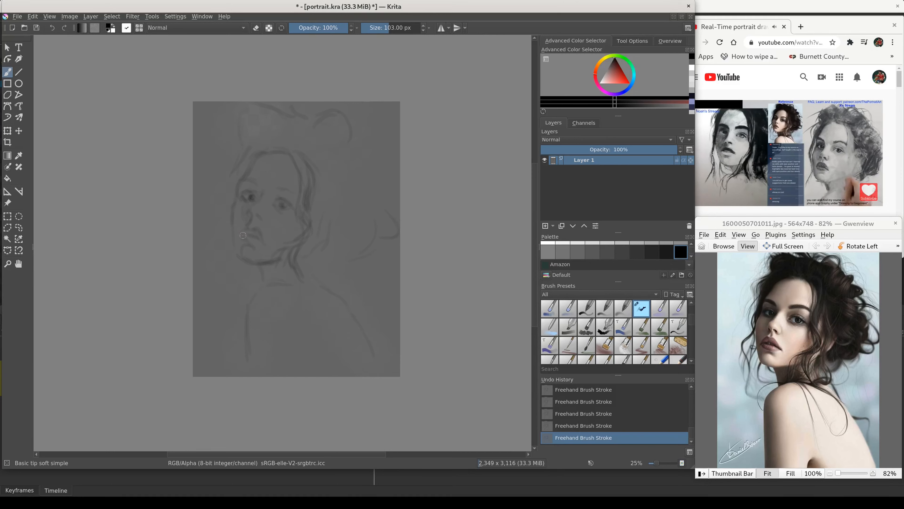
Refine the mouth and chin area with gray sampled from the face, and strengthen the nose in the default black.
{"action": "left_click", "coordinate": [268, 248], "text": "ctrl"}
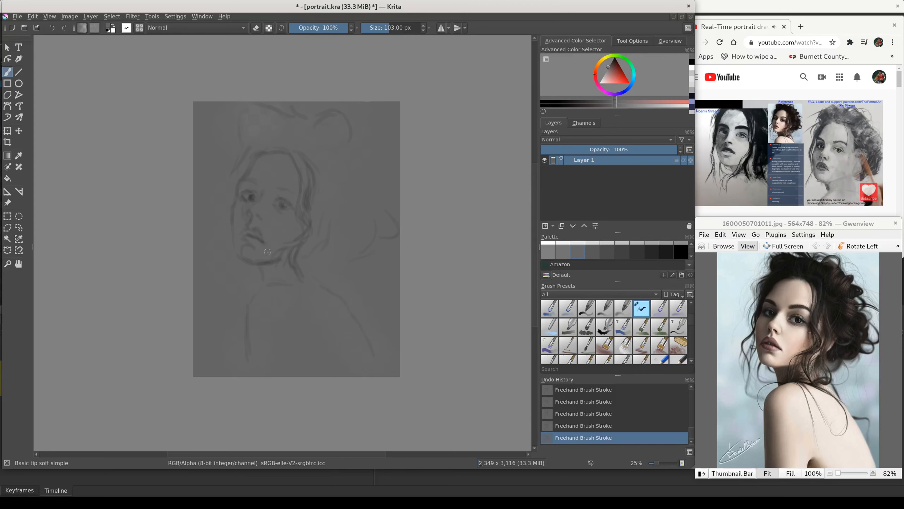
{"action": "key", "text": "d"}
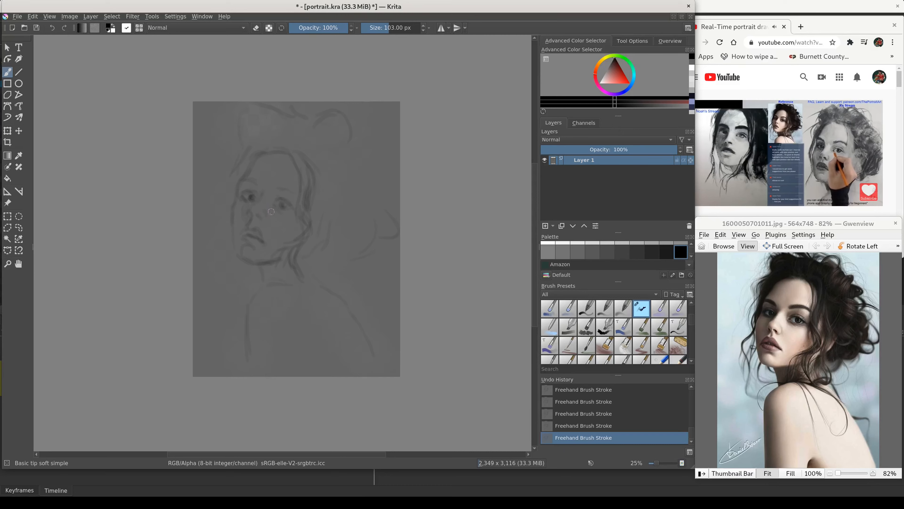
{"action": "key", "text": "ctrl+z"}
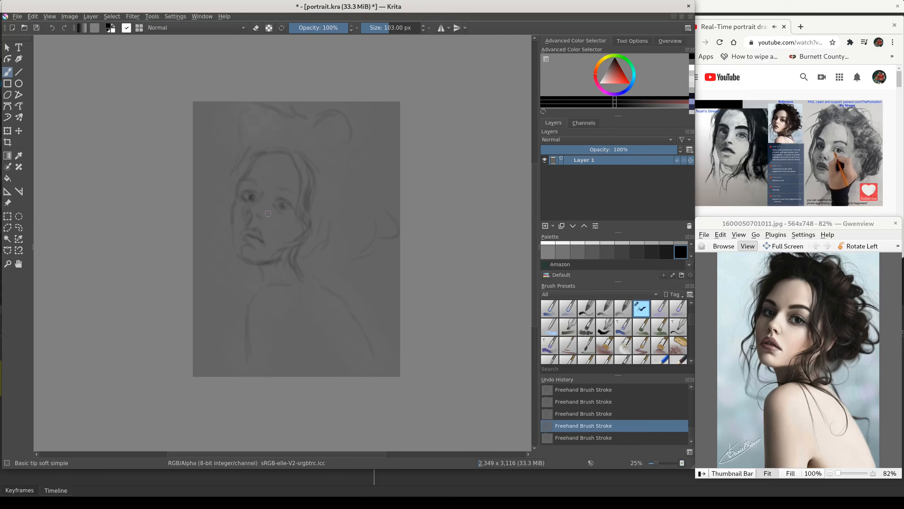
{"action": "key", "text": "ctrl+shift+z"}
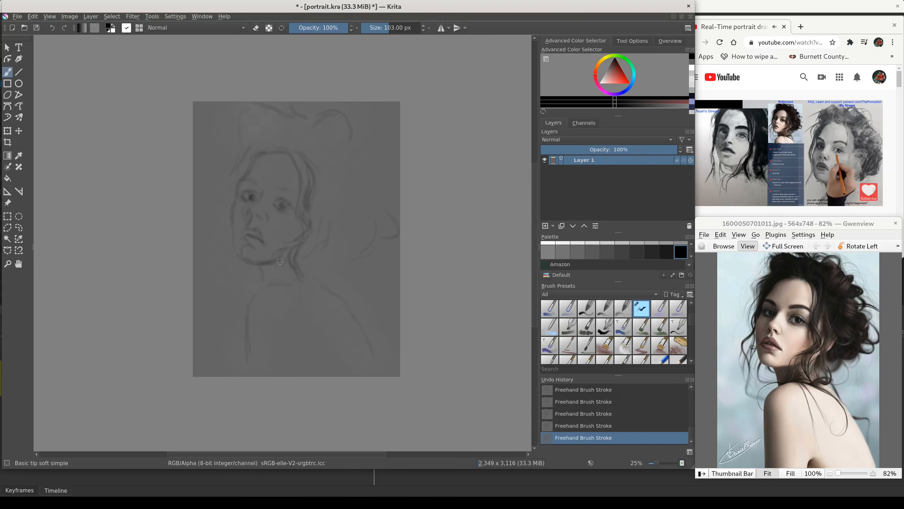
Reduce the brush to 59 px and fill the neck shadow under the jaw with gray sampled from the neck.
{"action": "key", "text": "bracketleft"}
{"action": "key", "text": "bracketleft"}
{"action": "key", "text": "bracketleft"}
{"action": "key", "text": "bracketleft"}
{"action": "key", "text": "bracketleft"}
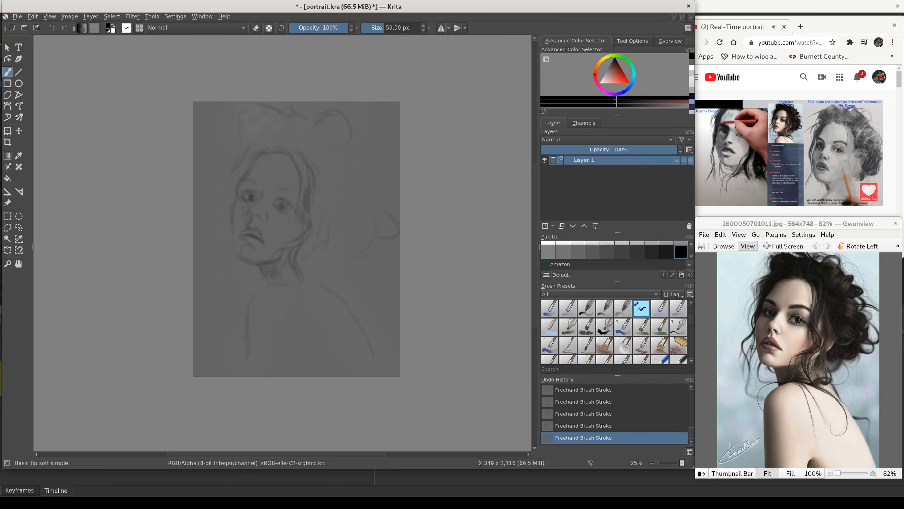
{"action": "left_click", "coordinate": [273, 276], "text": "ctrl"}
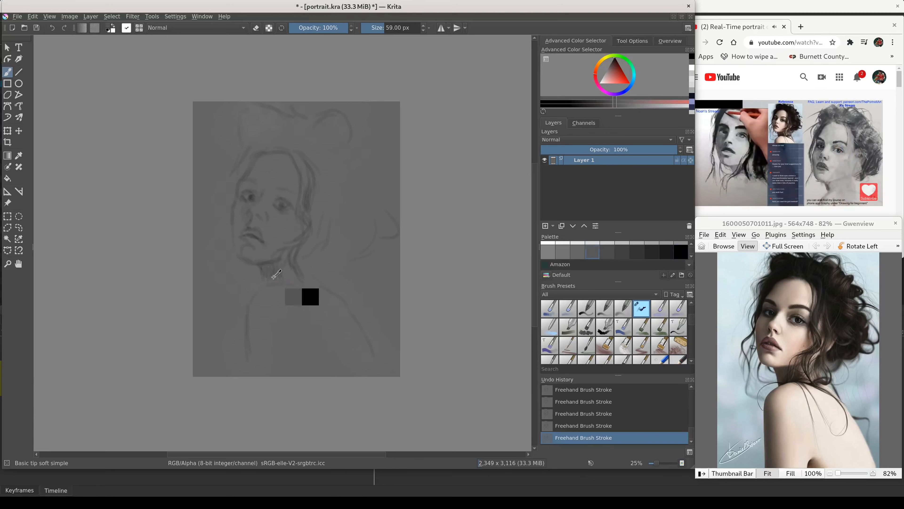
{"action": "left_click_drag", "start_coordinate": [273, 277], "coordinate": [274, 272]}
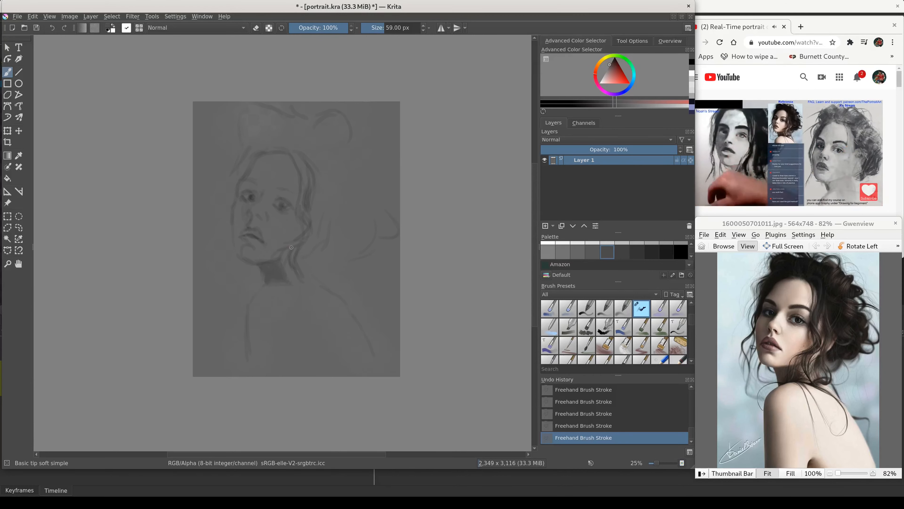
Darken the lips, eyebrows, hair beside the forehead and strands along the neck with a darker gray.
{"action": "left_click", "coordinate": [288, 262], "text": "ctrl"}
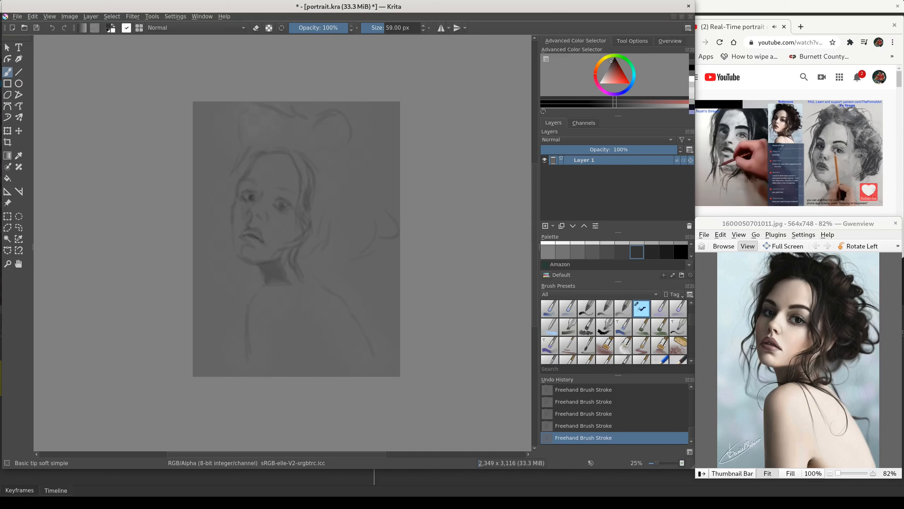
{"action": "left_click_drag", "start_coordinate": [244, 237], "coordinate": [255, 242]}
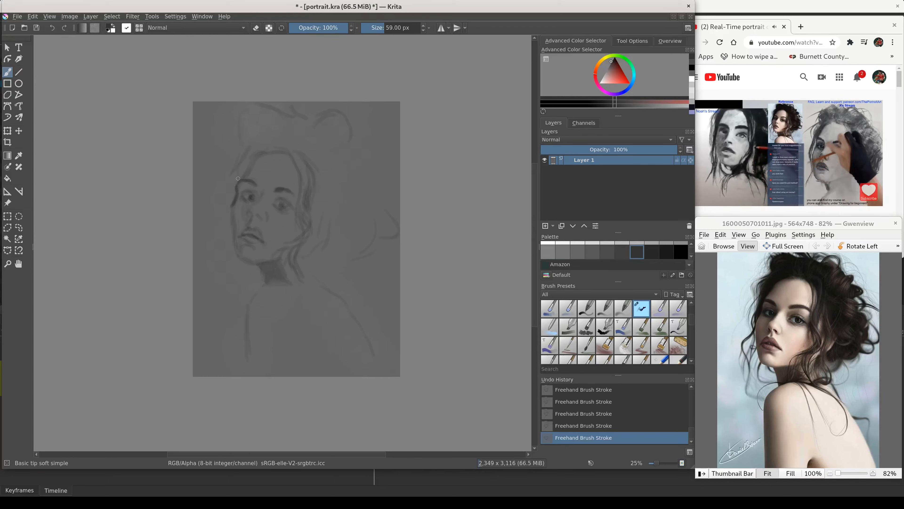
{"action": "left_click_drag", "start_coordinate": [238, 174], "coordinate": [232, 194]}
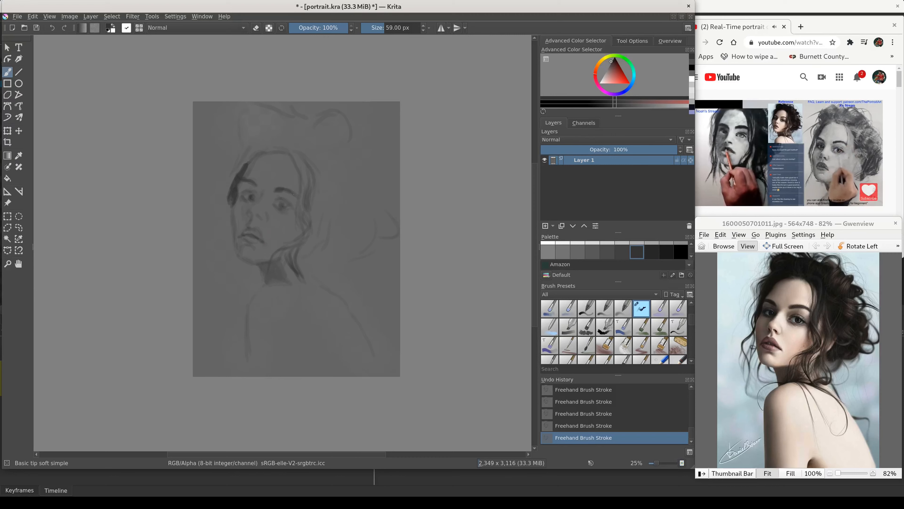
{"action": "left_click_drag", "start_coordinate": [288, 191], "coordinate": [297, 197]}
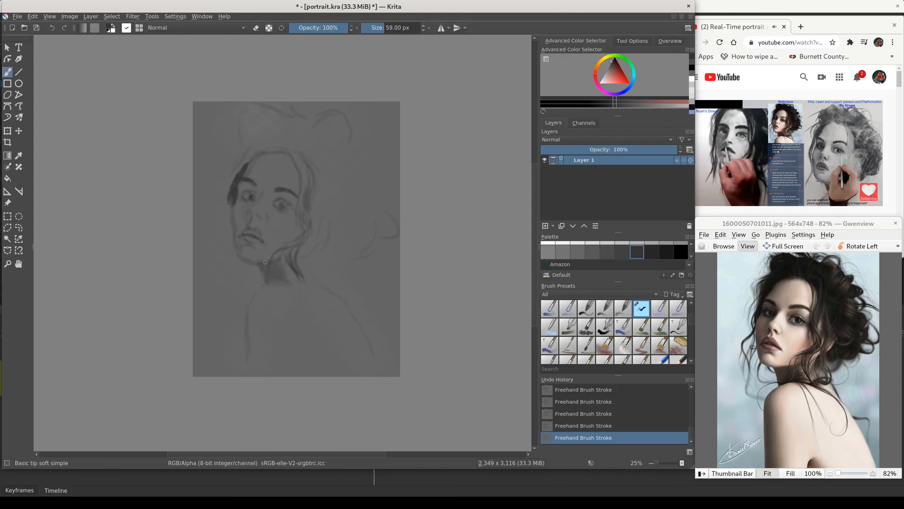
Sample a light gray from the cheek, and pick a dark palette gray to deepen the eye and mouth shading.
{"action": "key", "text": "ctrl"}
{"action": "left_click", "coordinate": [269, 234], "text": "ctrl"}
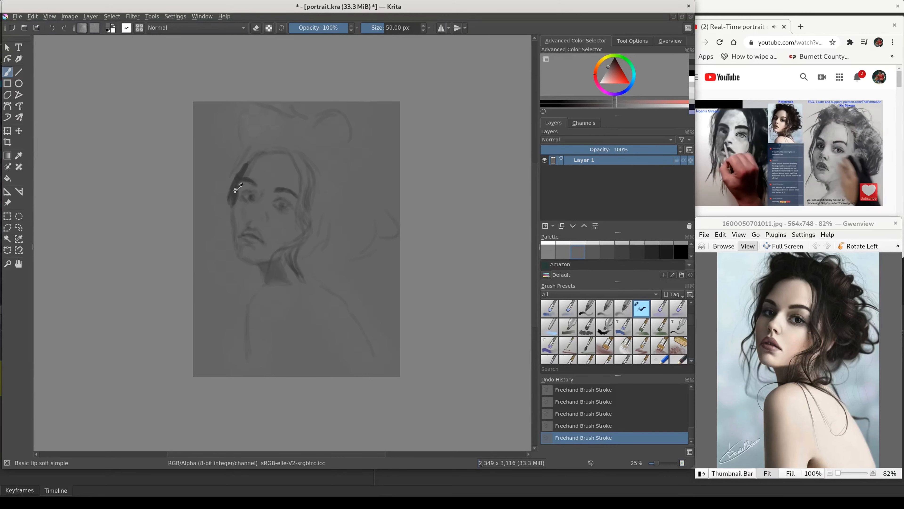
{"action": "left_click", "coordinate": [637, 251]}
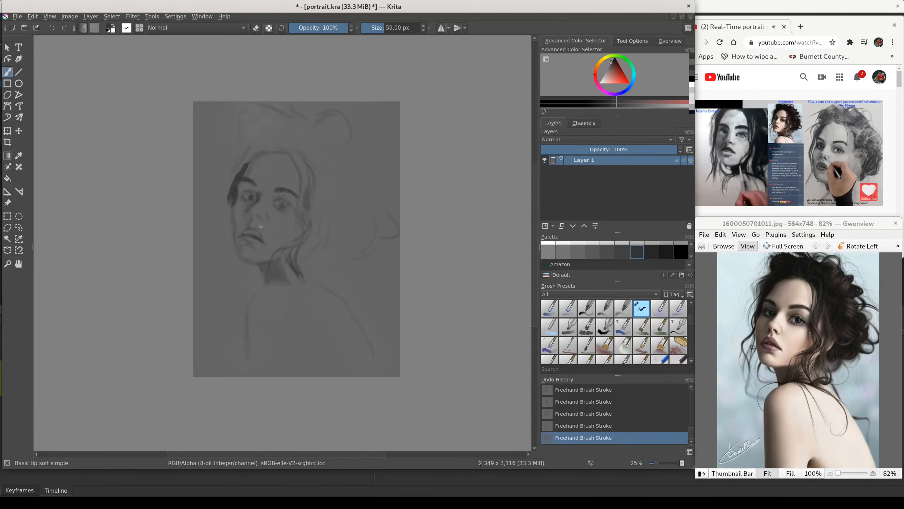
Darken a gray sampled beside the nose and deepen the eyes and nose shading, resampling the light skin gray.
{"action": "left_click", "coordinate": [256, 209], "text": "ctrl"}
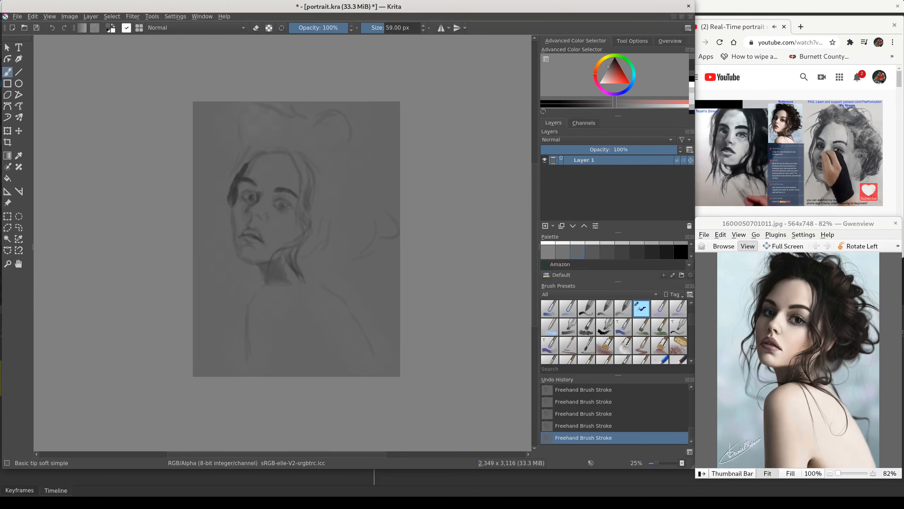
{"action": "key", "text": "k"}
{"action": "key", "text": "k"}
{"action": "key", "text": "k"}
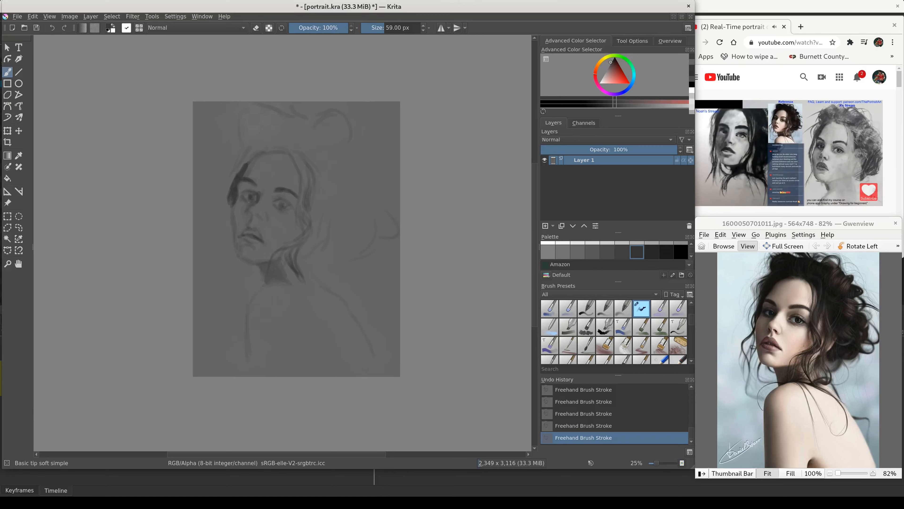
{"action": "left_click_drag", "start_coordinate": [250, 202], "coordinate": [252, 201]}
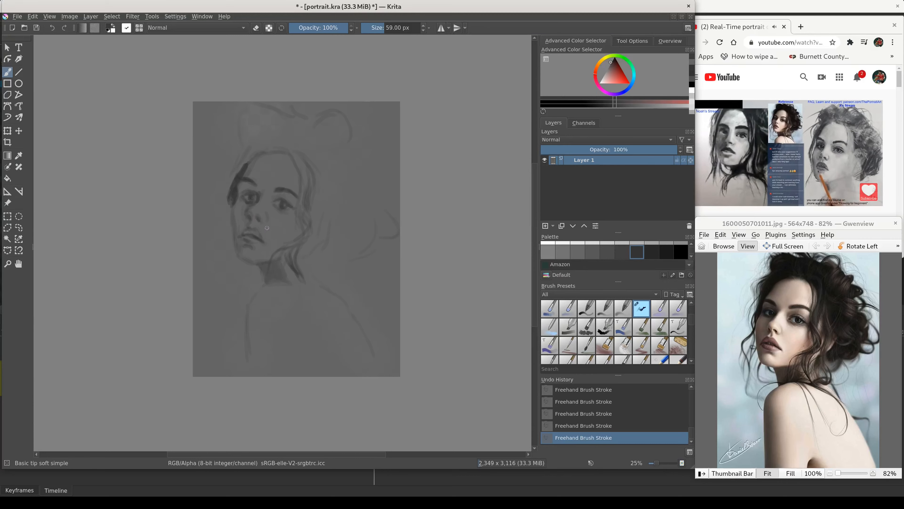
{"action": "left_click", "coordinate": [264, 208], "text": "ctrl"}
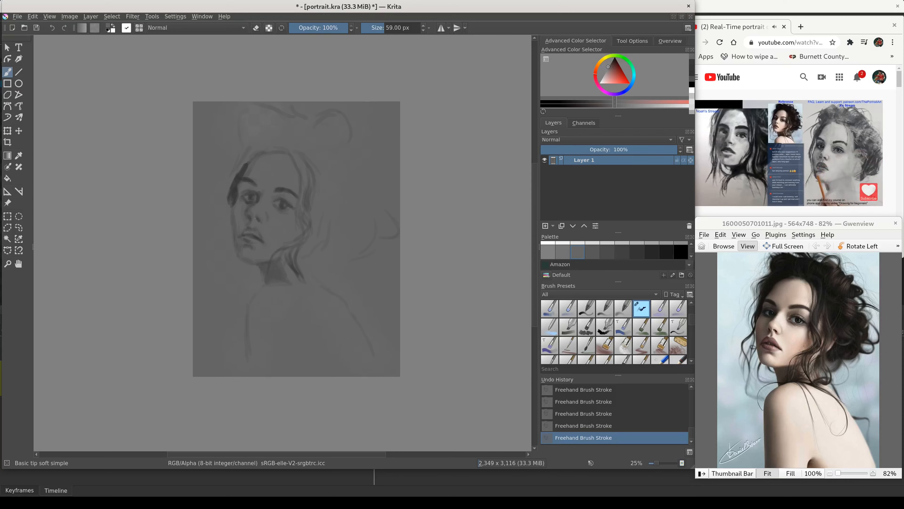
Shade the mouth corner and lips with gray sampled beside the nose, and lighten the brush color.
{"action": "left_click", "coordinate": [255, 222], "text": "ctrl"}
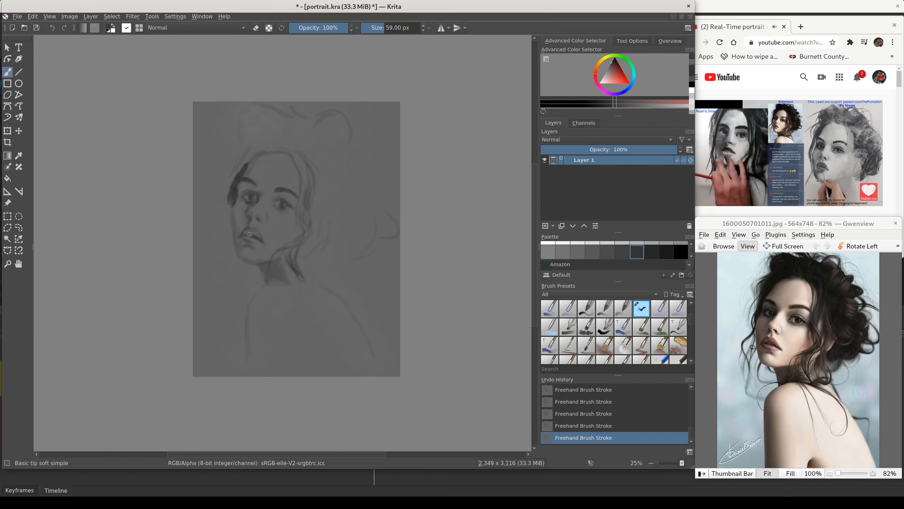
{"action": "left_click_drag", "start_coordinate": [244, 235], "coordinate": [239, 237]}
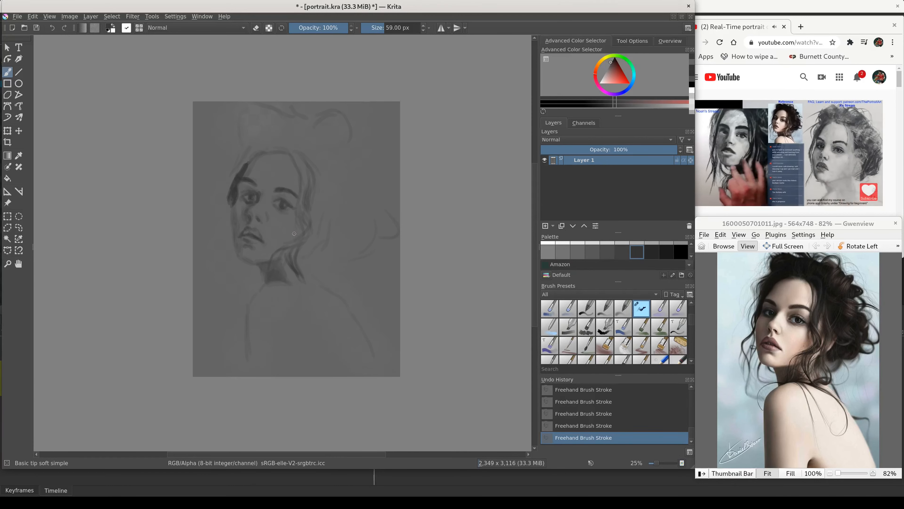
{"action": "key", "text": "l"}
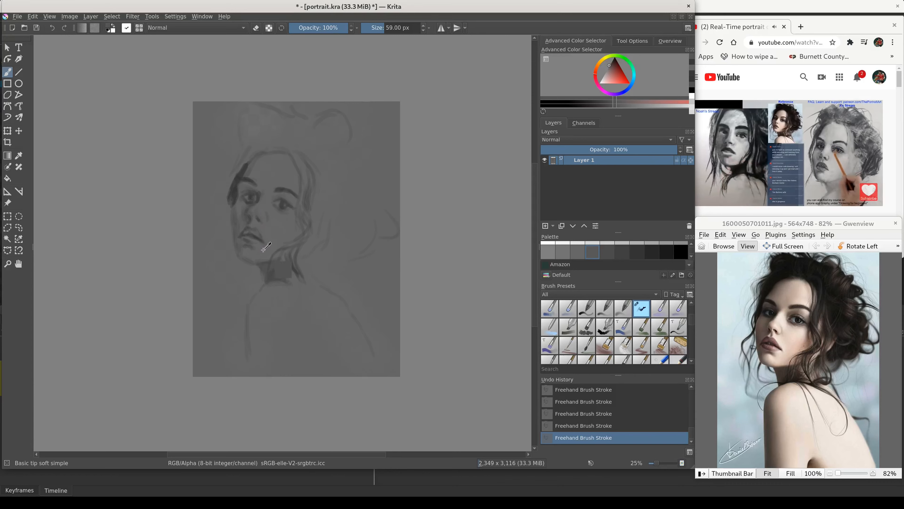
Undo the last two brush strokes and restore them to compare the face shading.
{"action": "key", "text": "ctrl+z"}
{"action": "key", "text": "ctrl+z"}
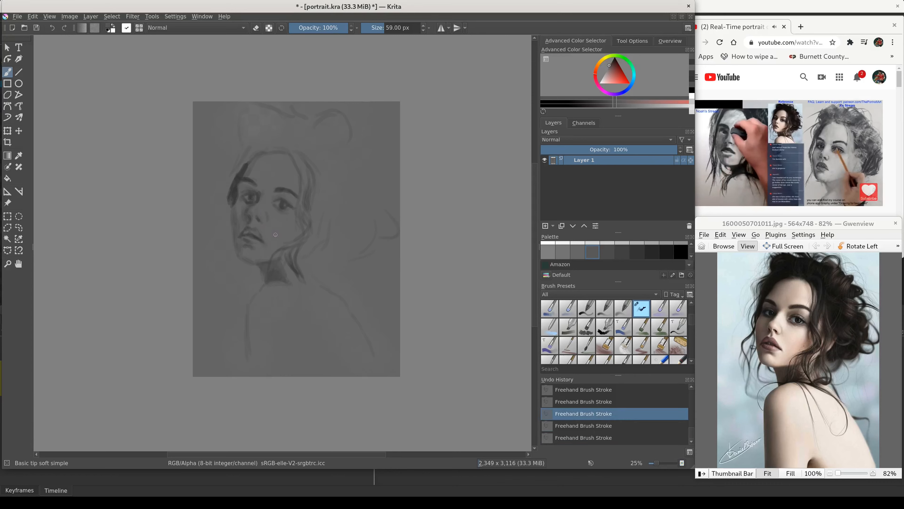
{"action": "key", "text": "ctrl+shift+z"}
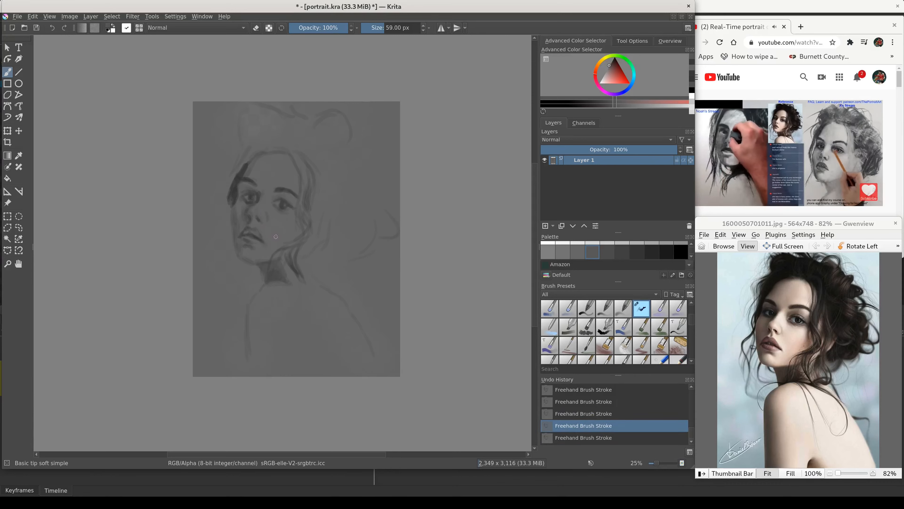
{"action": "key", "text": "ctrl+shift+z"}
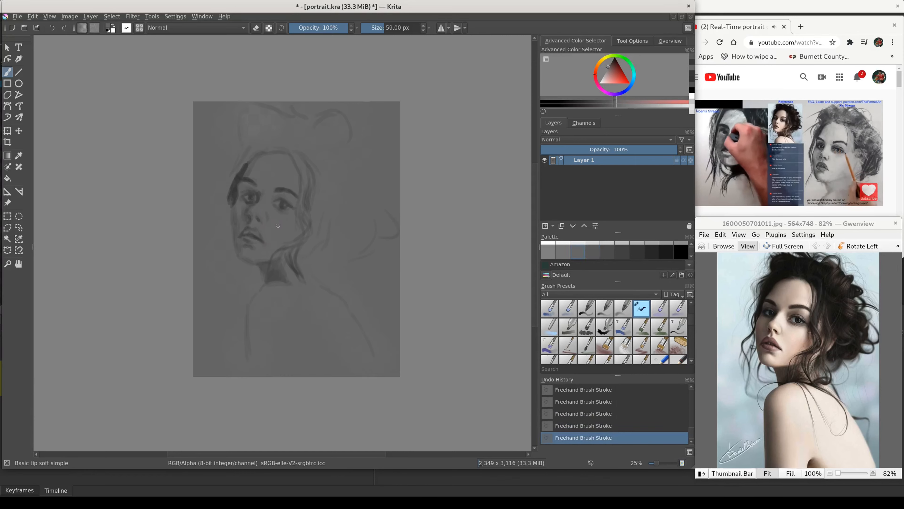
Sample a light gray from the cheek and brighten the nose and surrounding skin, resampling the cheek tone.
{"action": "left_click", "coordinate": [277, 230], "text": "ctrl"}
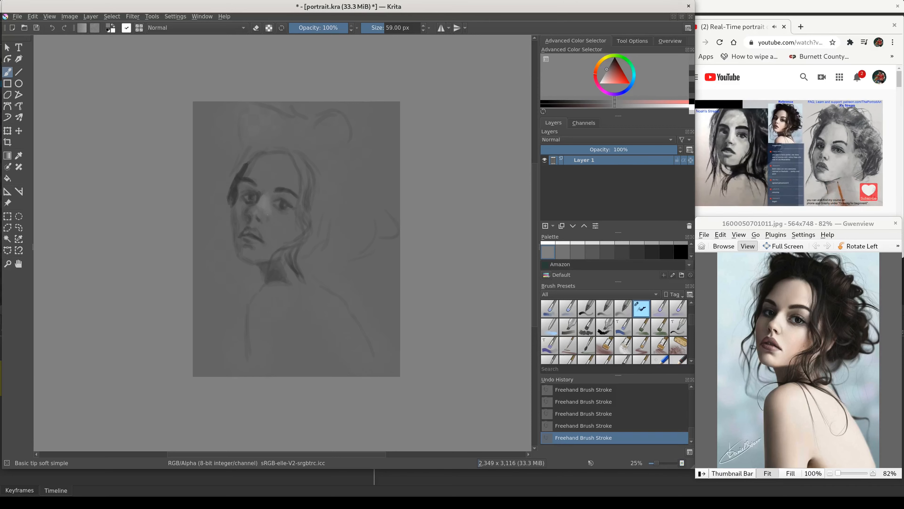
{"action": "left_click_drag", "start_coordinate": [263, 210], "coordinate": [267, 218]}
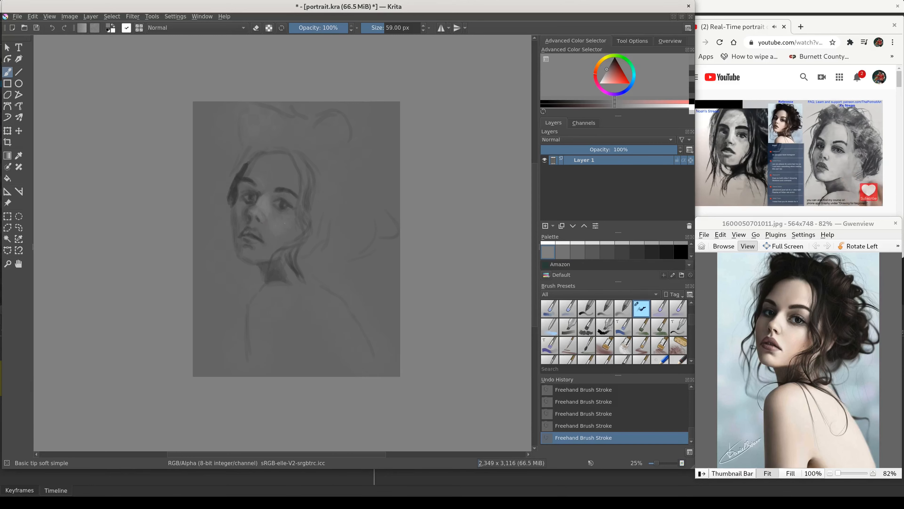
{"action": "left_click", "coordinate": [278, 226], "text": "ctrl"}
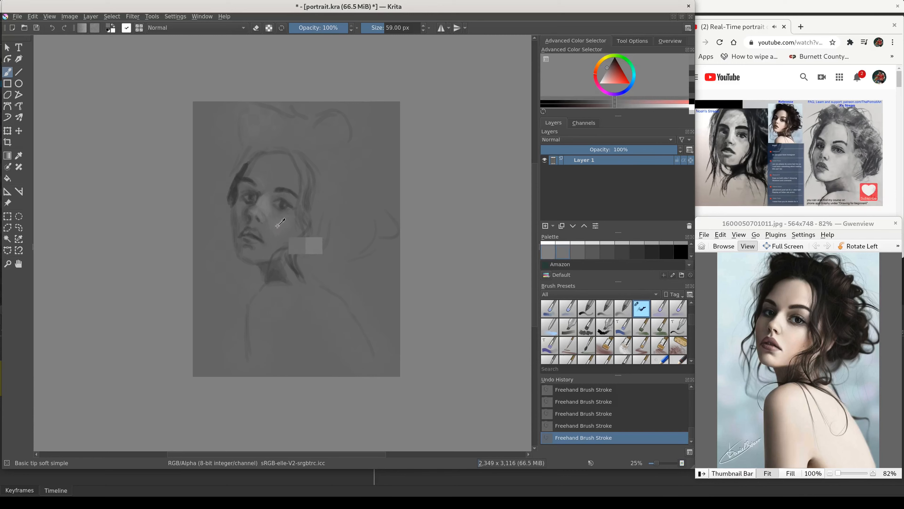
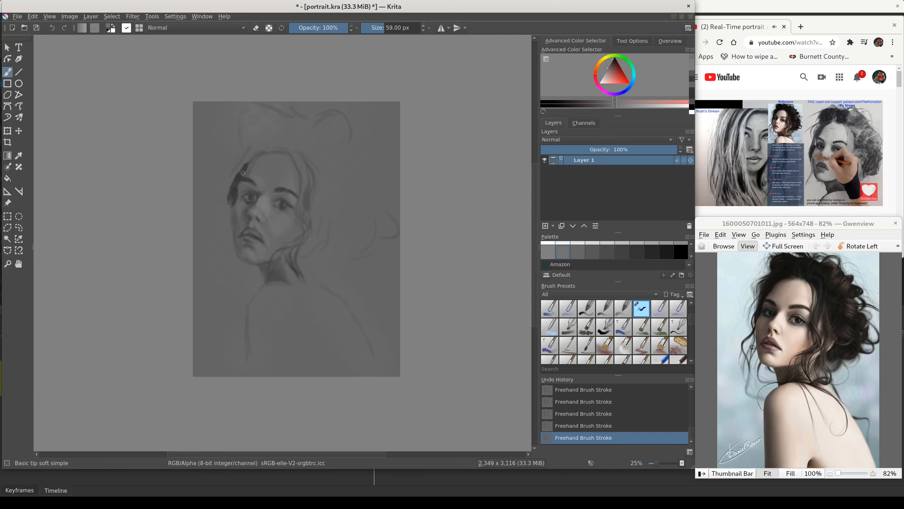
Sample grays between the eyebrow and inner eye corner, and blend the shading around that eye socket.
{"action": "left_click", "coordinate": [257, 191], "text": "ctrl"}
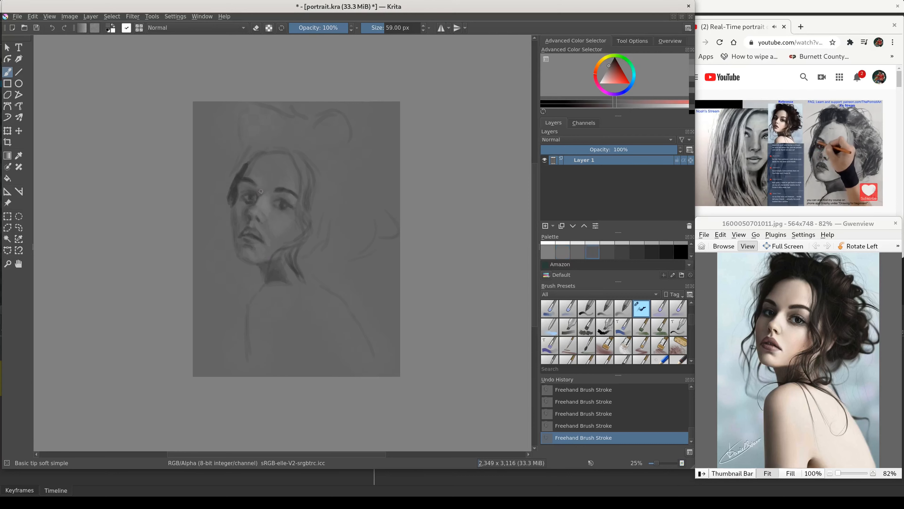
{"action": "left_click", "coordinate": [260, 190], "text": "ctrl"}
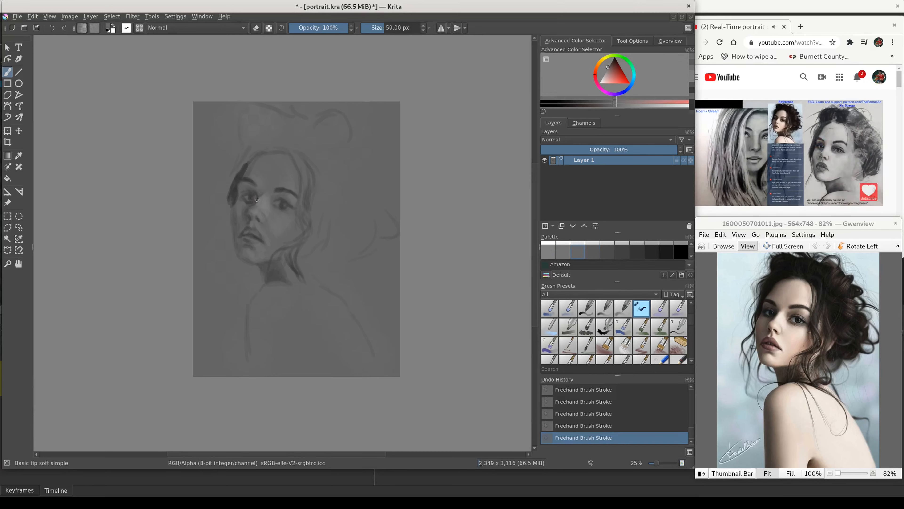
{"action": "left_click", "coordinate": [258, 194], "text": "ctrl"}
{"action": "left_click", "coordinate": [257, 196], "text": "ctrl"}
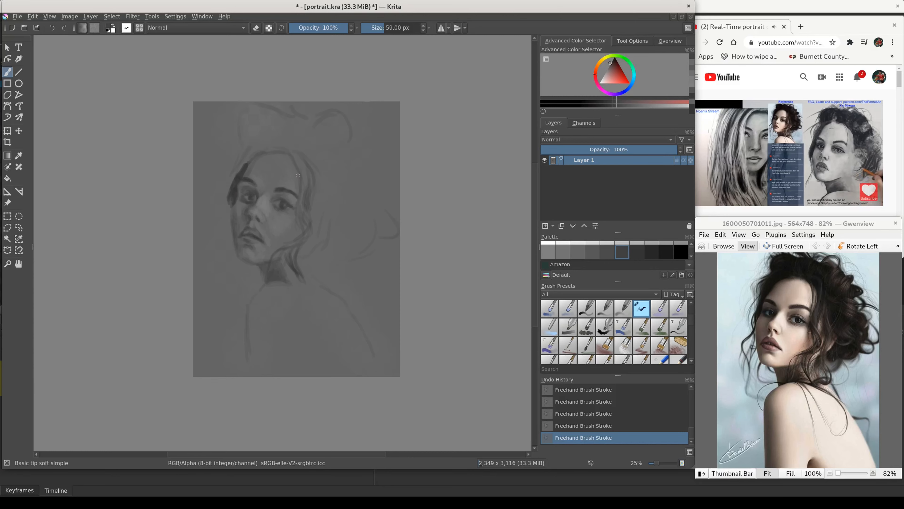
With a darker gray and a 38 px brush, paint loose hair strands beside the forehead, and darken the neck shadow and shoulder outline.
{"action": "key", "text": "bracketleft"}
{"action": "key", "text": "bracketleft"}
{"action": "key", "text": "bracketleft"}
{"action": "key", "text": "bracketleft"}
{"action": "key", "text": "bracketleft"}
{"action": "key", "text": "bracketleft"}
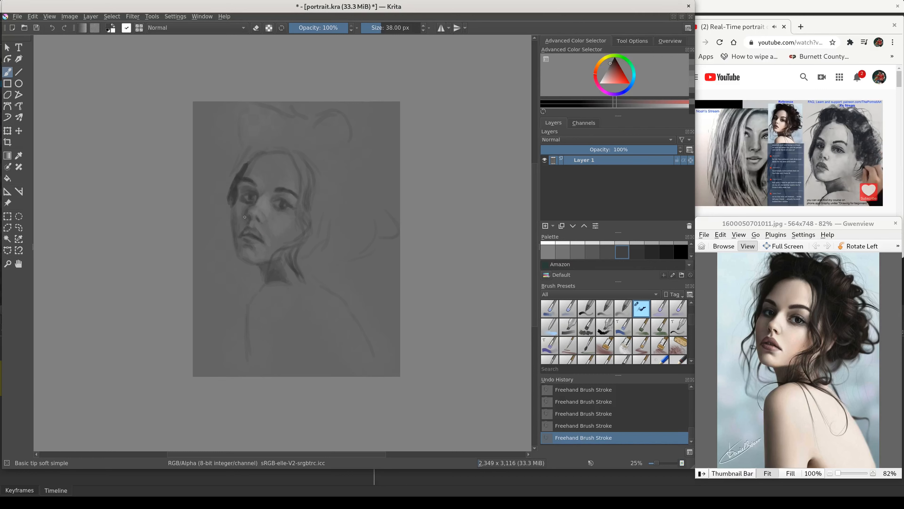
{"action": "key", "text": "k"}
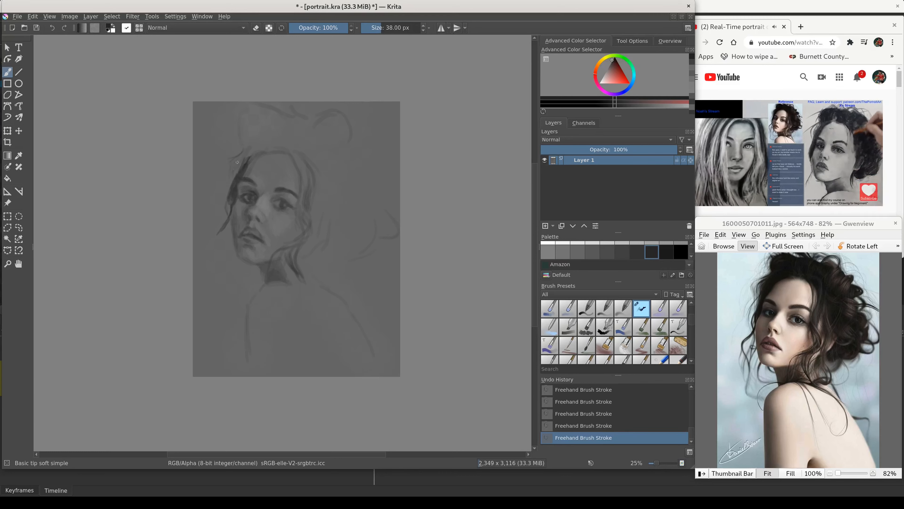
{"action": "left_click_drag", "start_coordinate": [240, 160], "coordinate": [232, 183]}
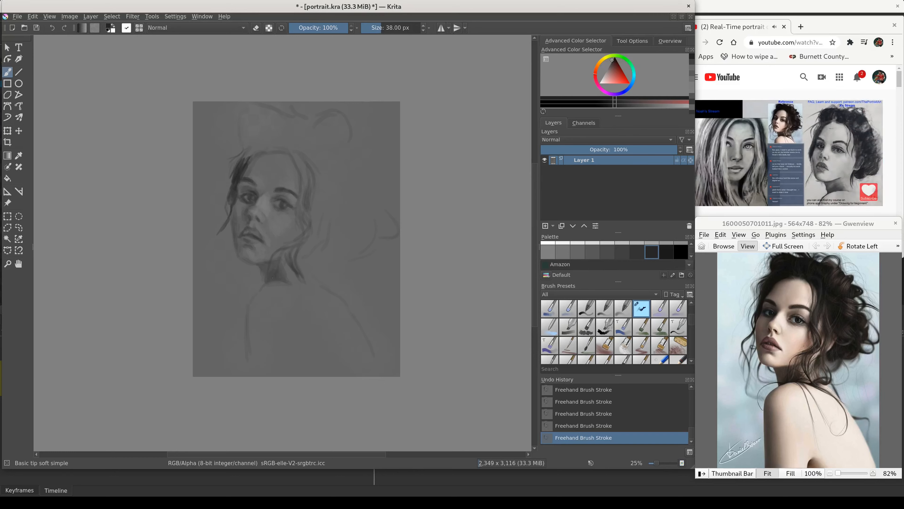
{"action": "left_click_drag", "start_coordinate": [279, 275], "coordinate": [284, 266]}
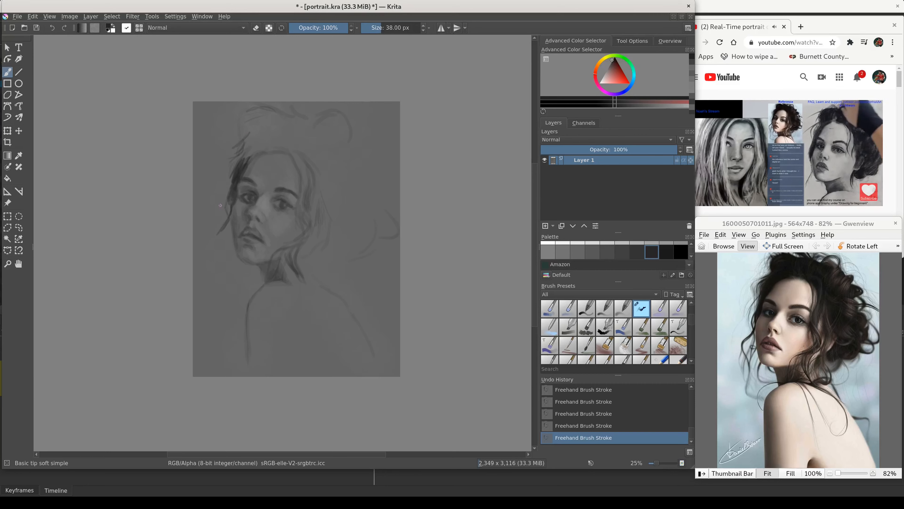
Switch to the Distort Move brush at 506 px and reshape the jawline, neck and hair strands beside the neck.
{"action": "key", "text": "slash"}
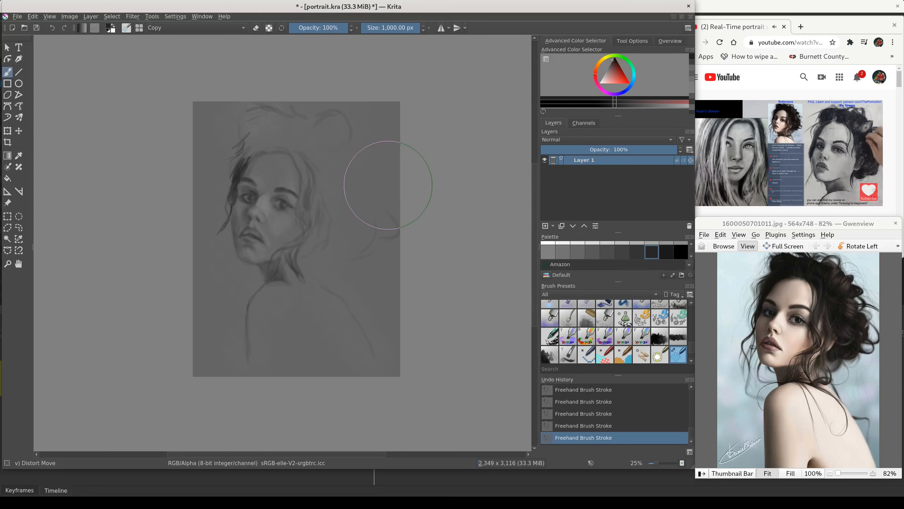
{"action": "key", "text": "bracketleft"}
{"action": "key", "text": "bracketleft"}
{"action": "key", "text": "bracketleft"}
{"action": "key", "text": "bracketleft"}
{"action": "key", "text": "bracketleft"}
{"action": "key", "text": "bracketleft"}
{"action": "key", "text": "bracketleft"}
{"action": "key", "text": "bracketleft"}
{"action": "key", "text": "bracketleft"}
{"action": "key", "text": "bracketleft"}
{"action": "key", "text": "bracketleft"}
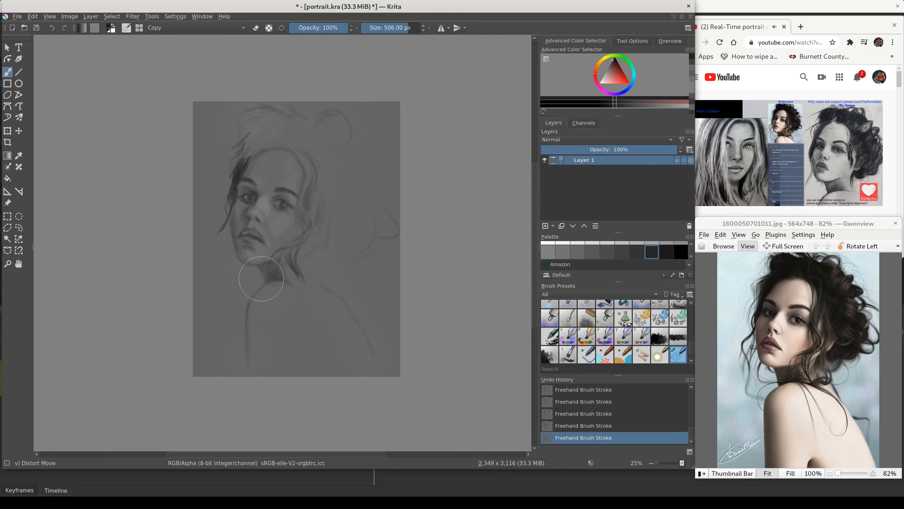
{"action": "left_click_drag", "start_coordinate": [259, 266], "coordinate": [260, 264]}
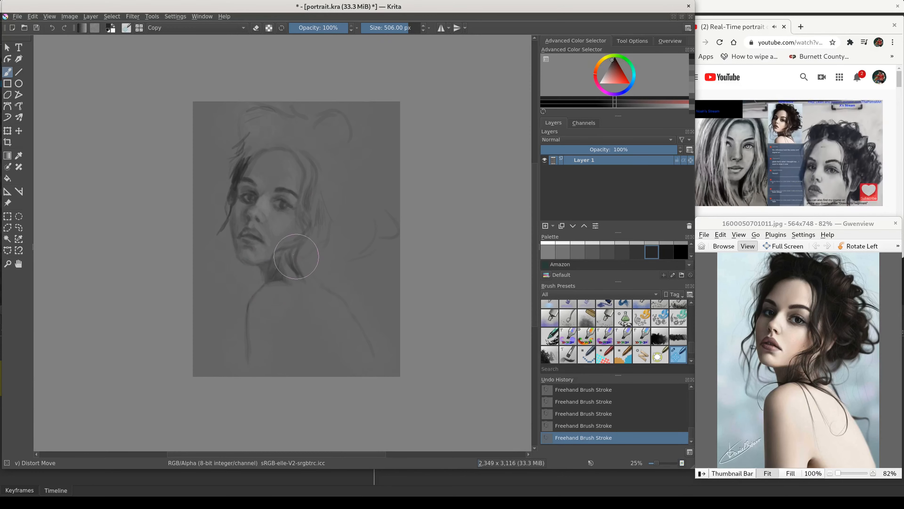
{"action": "left_click_drag", "start_coordinate": [282, 257], "coordinate": [278, 257]}
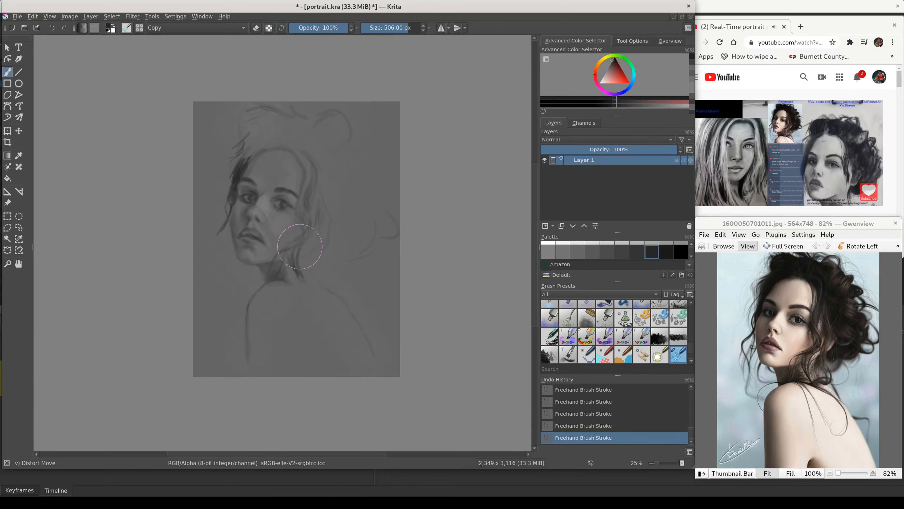
{"action": "left_click_drag", "start_coordinate": [302, 243], "coordinate": [289, 257]}
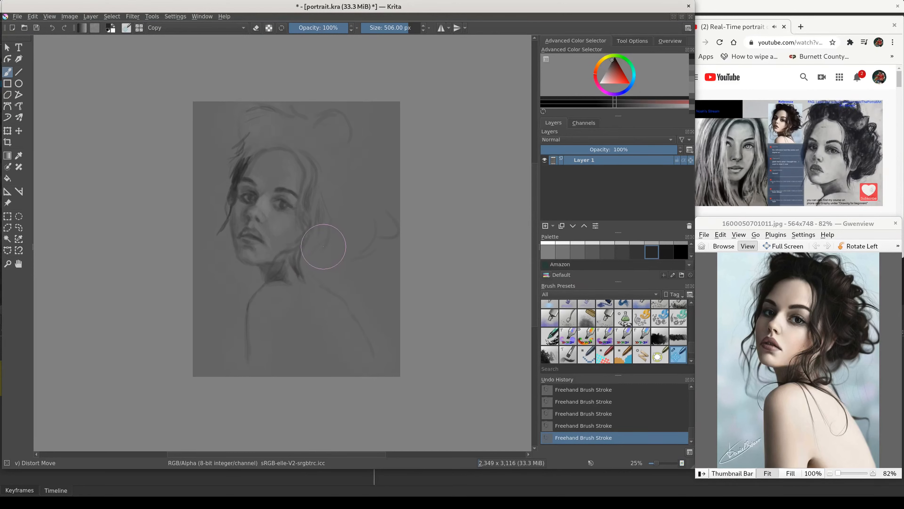
Return to the Basic tip soft simple brush, sketch hair strands above the forehead and fill the hairline at 84 px.
{"action": "key", "text": "slash"}
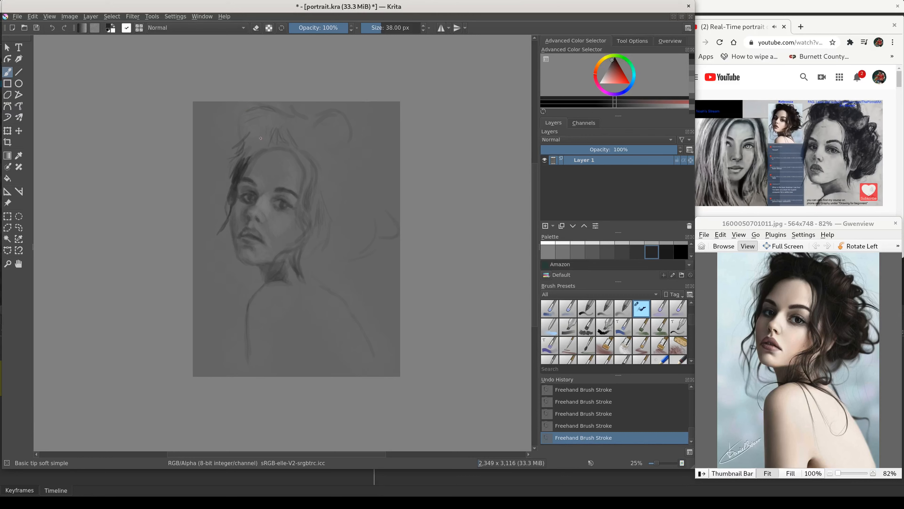
{"action": "mouse_move", "coordinate": [265, 120]}
{"action": "left_mouse_down"}
{"action": "mouse_move", "coordinate": [247, 145]}
{"action": "mouse_move", "coordinate": [241, 134]}
{"action": "left_mouse_up"}
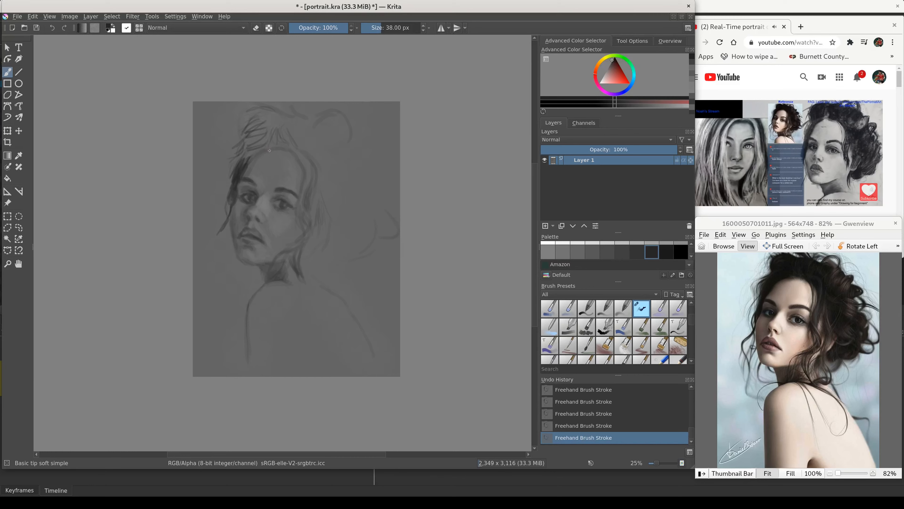
{"action": "key", "text": "bracketright"}
{"action": "key", "text": "bracketright"}
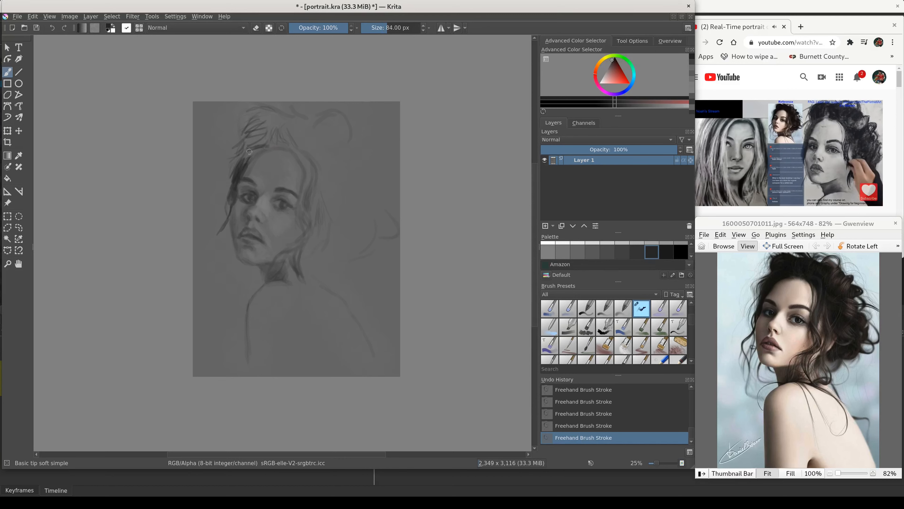
{"action": "left_click_drag", "start_coordinate": [249, 152], "coordinate": [266, 148]}
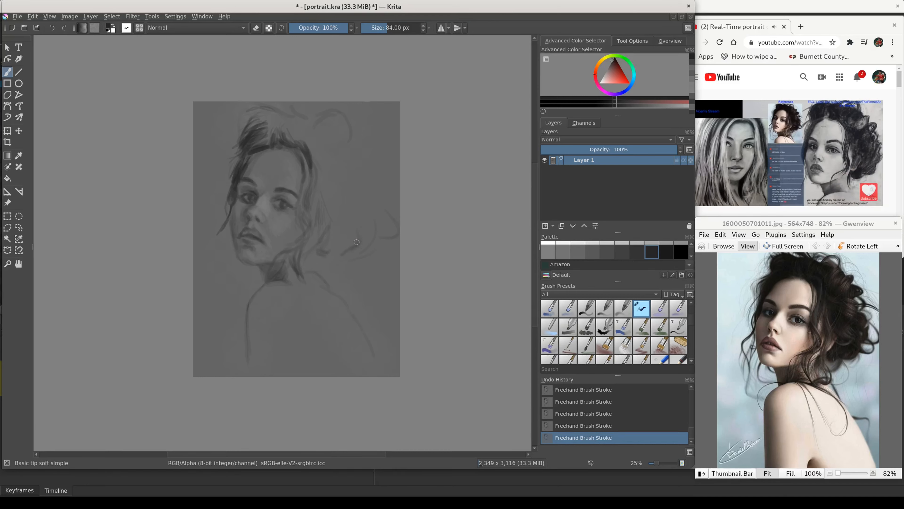
Paint the dark underside of the hair bun, building up thick locks where it meets the neck.
{"action": "left_click_drag", "start_coordinate": [360, 242], "coordinate": [345, 251]}
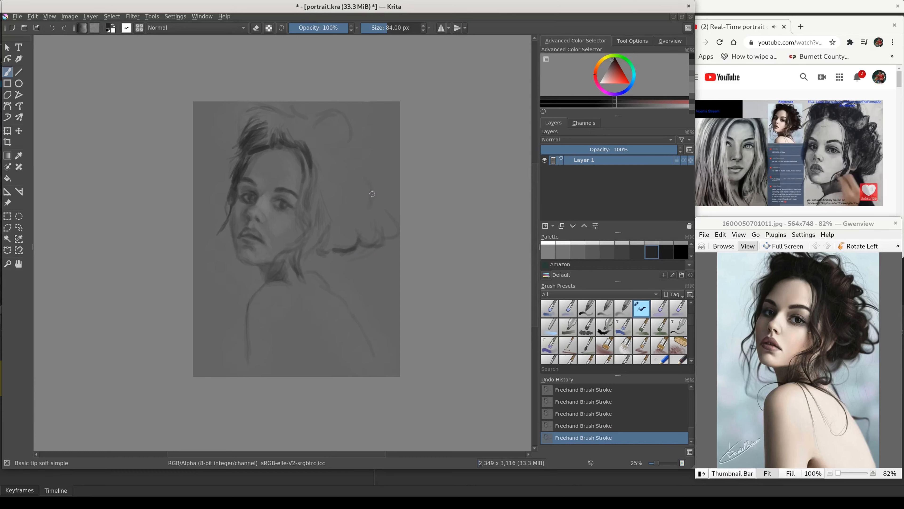
{"action": "scroll", "coordinate": [364, 212], "scroll_direction": "up", "scroll_amount": 1}
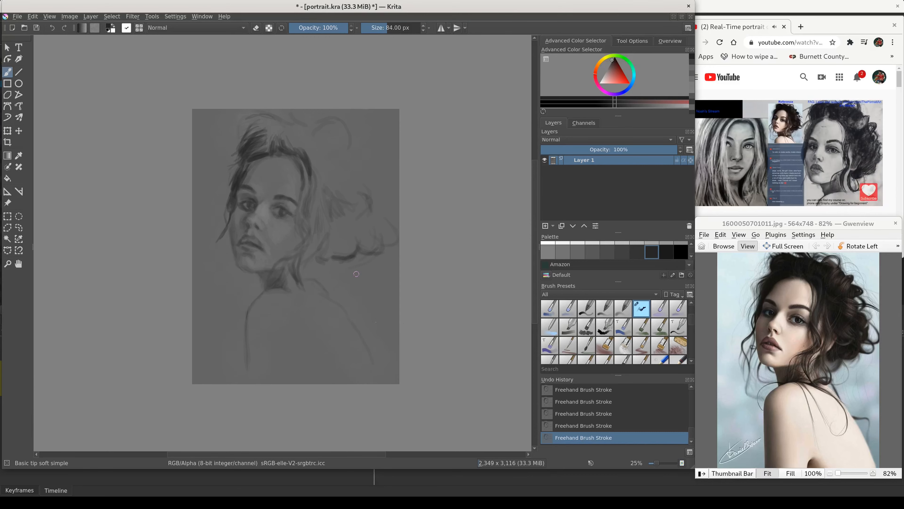
{"action": "scroll", "coordinate": [356, 274], "scroll_direction": "up", "scroll_amount": 2}
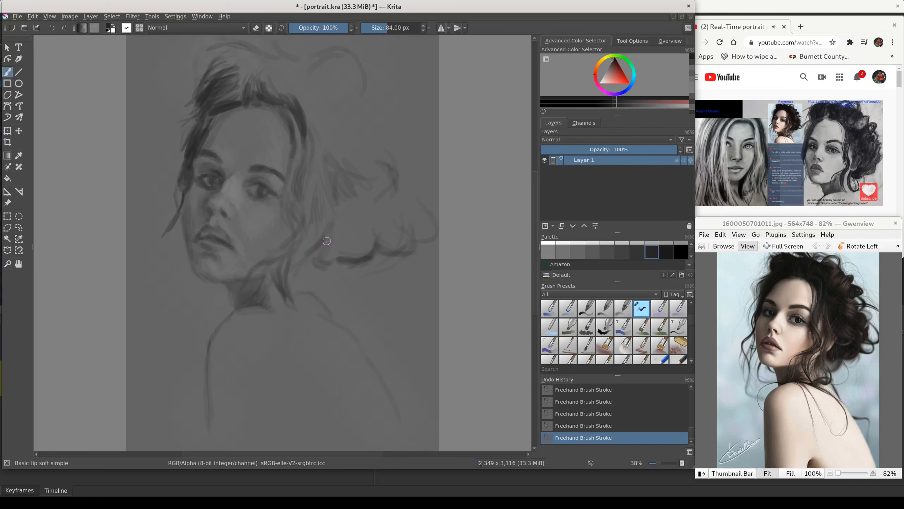
{"action": "mouse_move", "coordinate": [329, 234]}
{"action": "left_mouse_down"}
{"action": "mouse_move", "coordinate": [306, 257]}
{"action": "mouse_move", "coordinate": [324, 241]}
{"action": "left_mouse_up"}
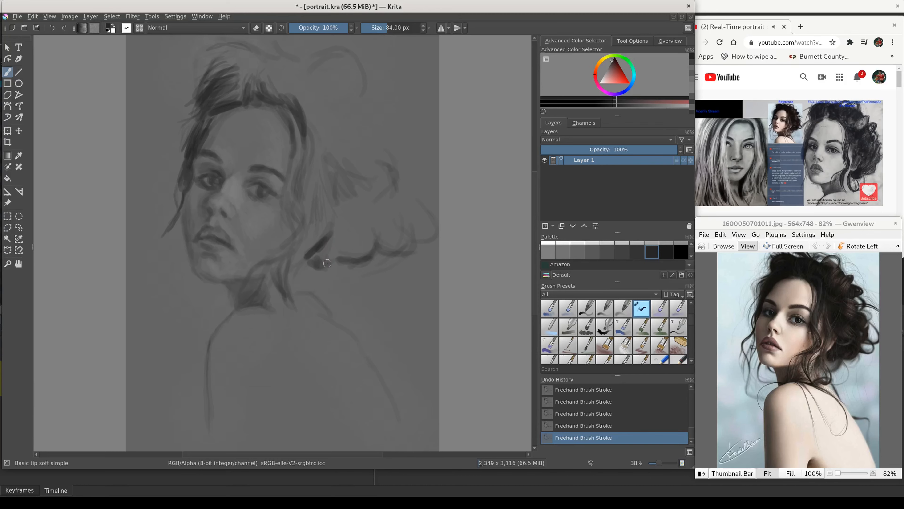
{"action": "mouse_move", "coordinate": [339, 251]}
{"action": "left_mouse_down"}
{"action": "mouse_move", "coordinate": [320, 267]}
{"action": "mouse_move", "coordinate": [325, 249]}
{"action": "mouse_move", "coordinate": [313, 257]}
{"action": "mouse_move", "coordinate": [331, 244]}
{"action": "mouse_move", "coordinate": [330, 261]}
{"action": "mouse_move", "coordinate": [340, 242]}
{"action": "left_mouse_up"}
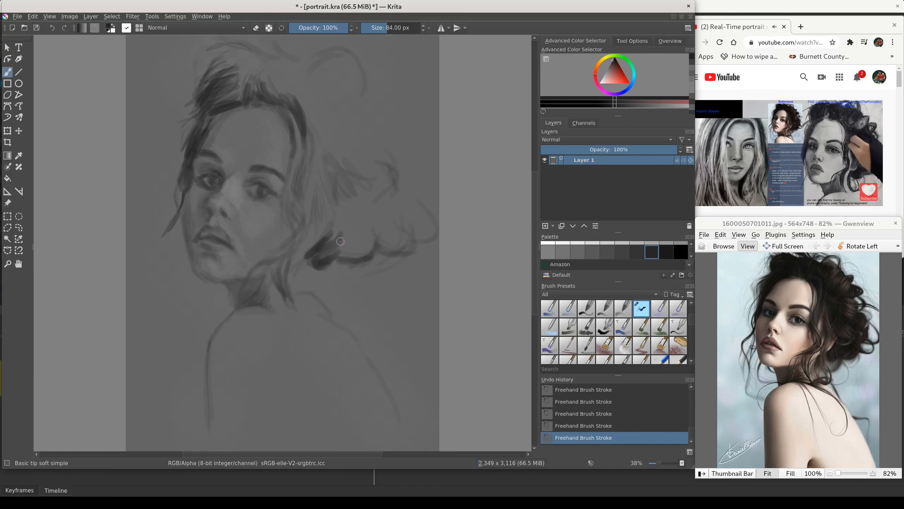
{"action": "mouse_move", "coordinate": [315, 252]}
{"action": "left_mouse_down"}
{"action": "mouse_move", "coordinate": [334, 243]}
{"action": "mouse_move", "coordinate": [327, 255]}
{"action": "mouse_move", "coordinate": [335, 229]}
{"action": "mouse_move", "coordinate": [369, 228]}
{"action": "mouse_move", "coordinate": [336, 231]}
{"action": "left_mouse_up"}
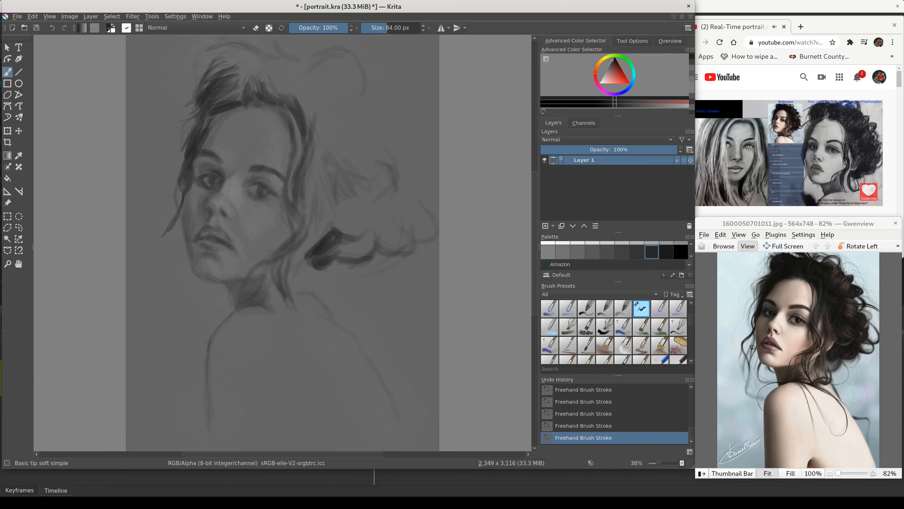
Darken the long hair strands running from the crown down beside the cheek and ear.
{"action": "mouse_move", "coordinate": [307, 165]}
{"action": "left_mouse_down"}
{"action": "mouse_move", "coordinate": [316, 132]}
{"action": "mouse_move", "coordinate": [302, 180]}
{"action": "left_mouse_up"}
{"action": "left_click_drag", "start_coordinate": [324, 117], "coordinate": [300, 201]}
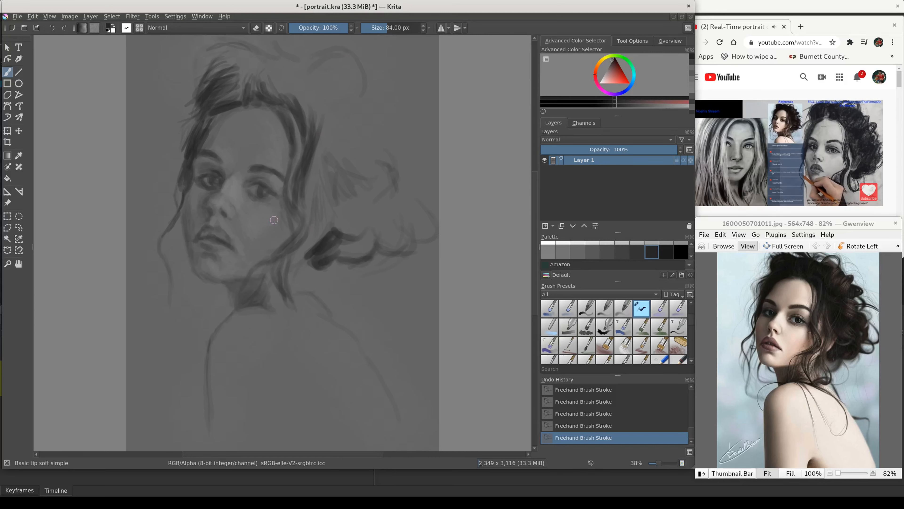
Reduce the brush to 38 px and sharpen the dark details of the eyes and nostrils.
{"action": "key", "text": "bracketleft"}
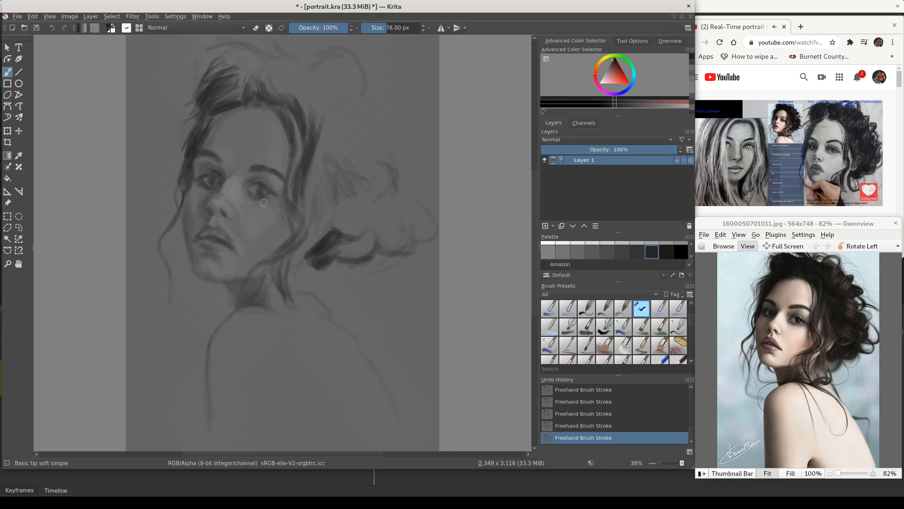
{"action": "key", "text": "bracketleft"}
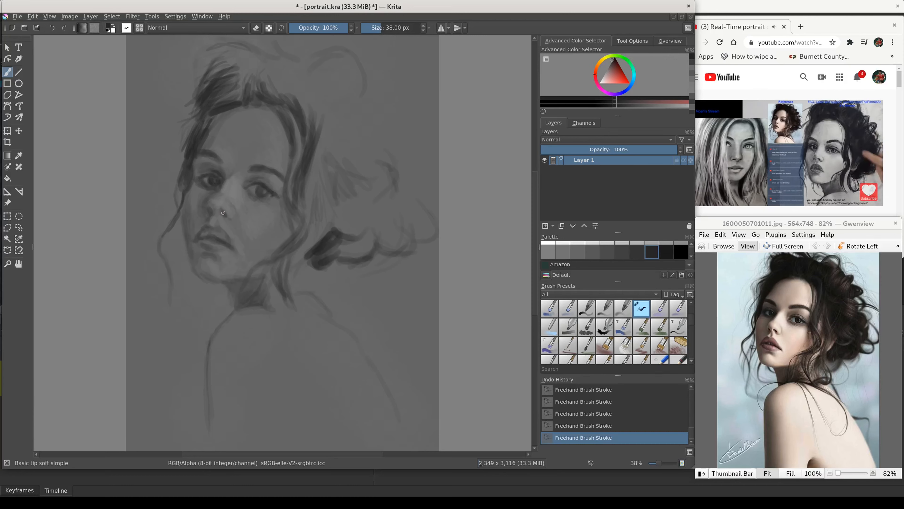
Refine the shading around the nose, cheek and eyes at 38 px with light and dark grays sampled from the face.
{"action": "left_click", "coordinate": [228, 189], "text": "ctrl"}
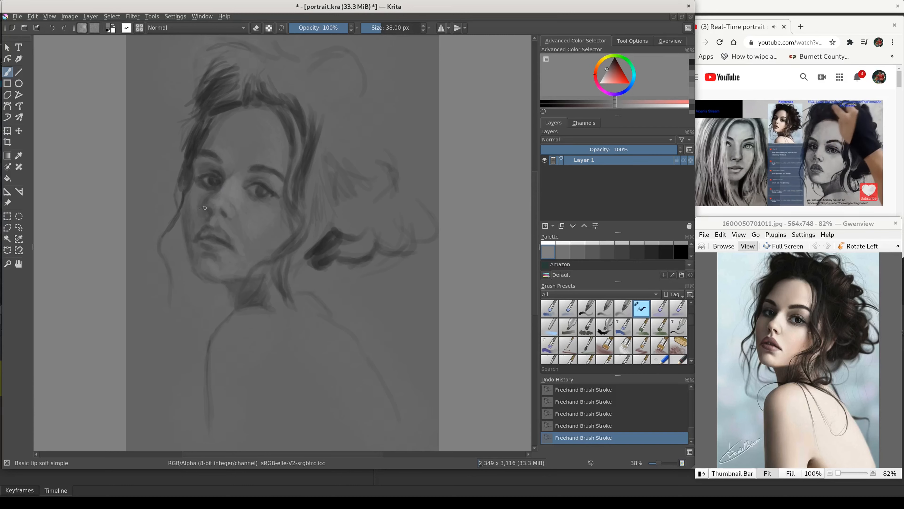
{"action": "left_click", "coordinate": [192, 153], "text": "ctrl"}
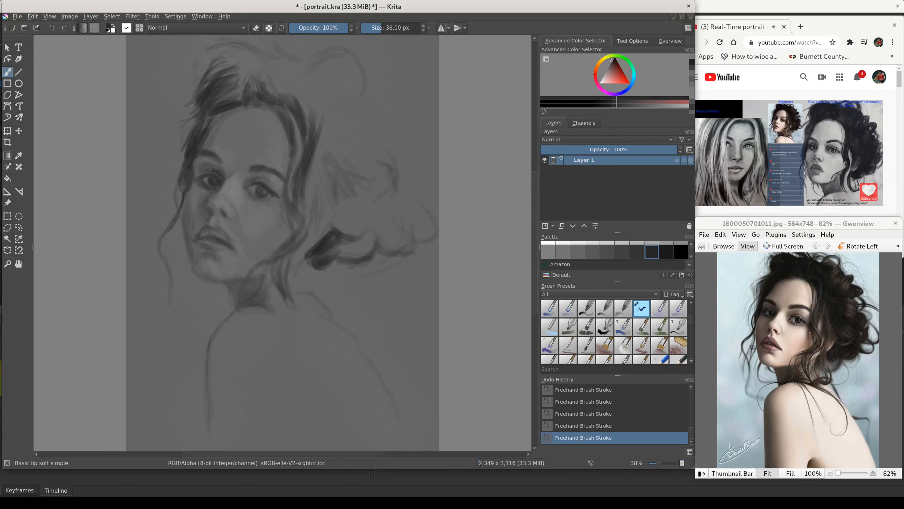
{"action": "left_click_drag", "start_coordinate": [207, 169], "coordinate": [202, 174]}
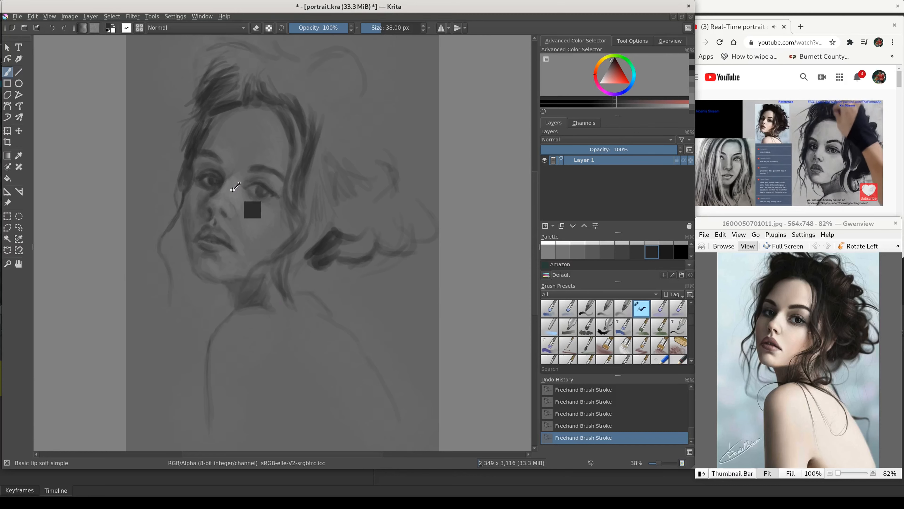
{"action": "left_click", "coordinate": [246, 184], "text": "ctrl"}
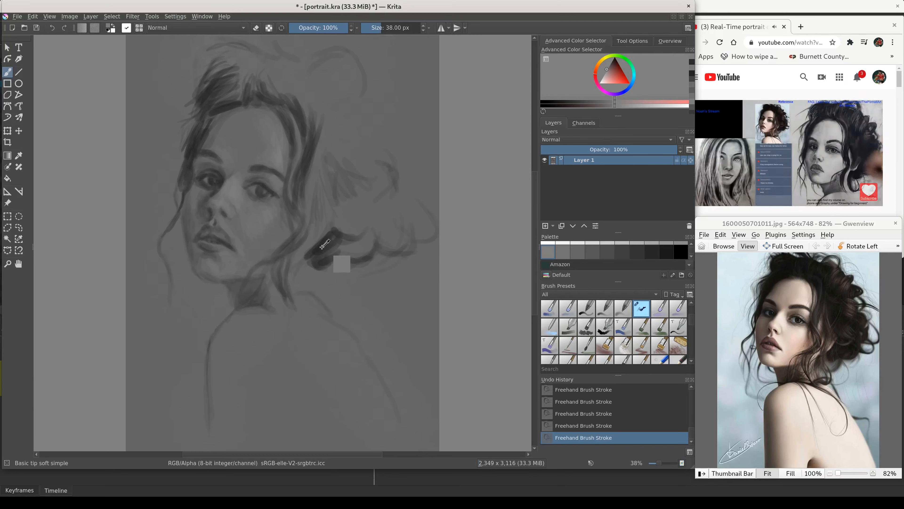
Paint dark curls in the hair bun and fill the deep shadow behind the ear, enlarging the brush to 135 px.
{"action": "left_click", "coordinate": [324, 254], "text": "ctrl"}
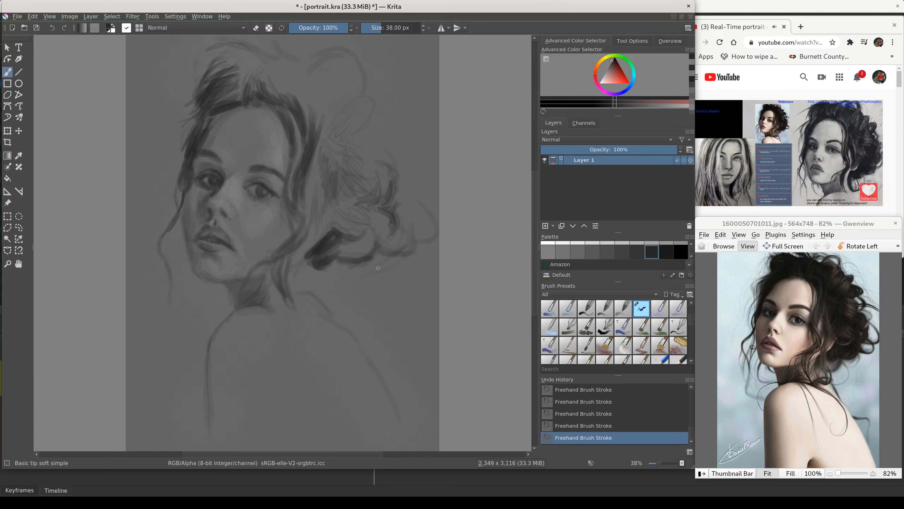
{"action": "key", "text": "bracketright"}
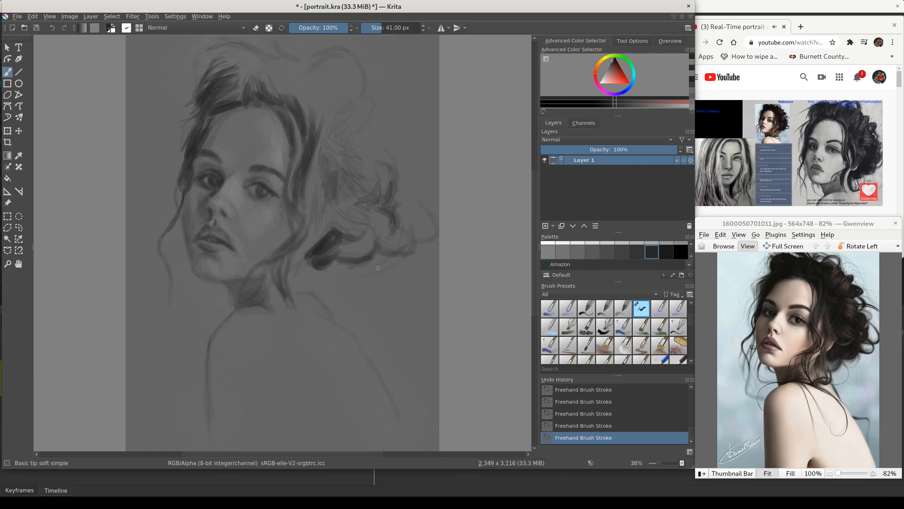
{"action": "key", "text": "bracketright"}
{"action": "key", "text": "bracketright"}
{"action": "key", "text": "bracketright"}
{"action": "key", "text": "bracketright"}
{"action": "key", "text": "bracketright"}
{"action": "key", "text": "bracketright"}
{"action": "key", "text": "bracketright"}
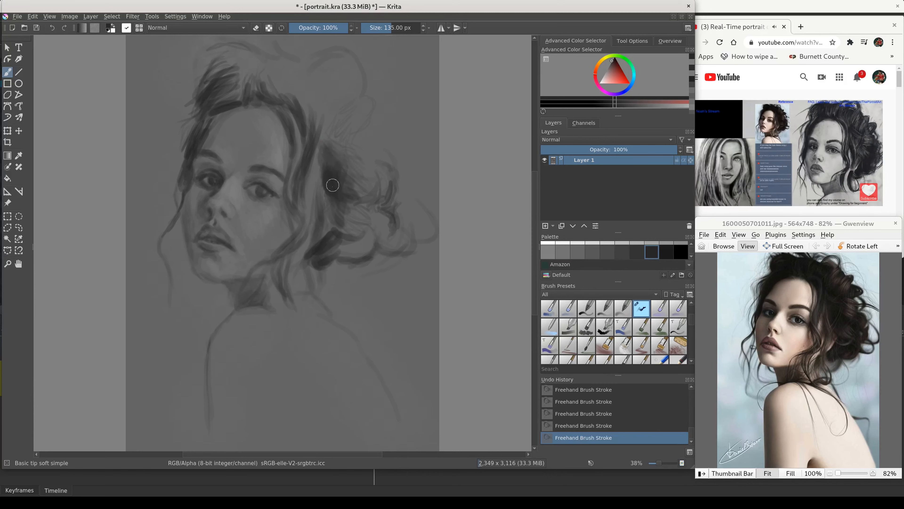
{"action": "left_click_drag", "start_coordinate": [320, 215], "coordinate": [321, 157]}
{"action": "left_click_drag", "start_coordinate": [318, 217], "coordinate": [317, 172]}
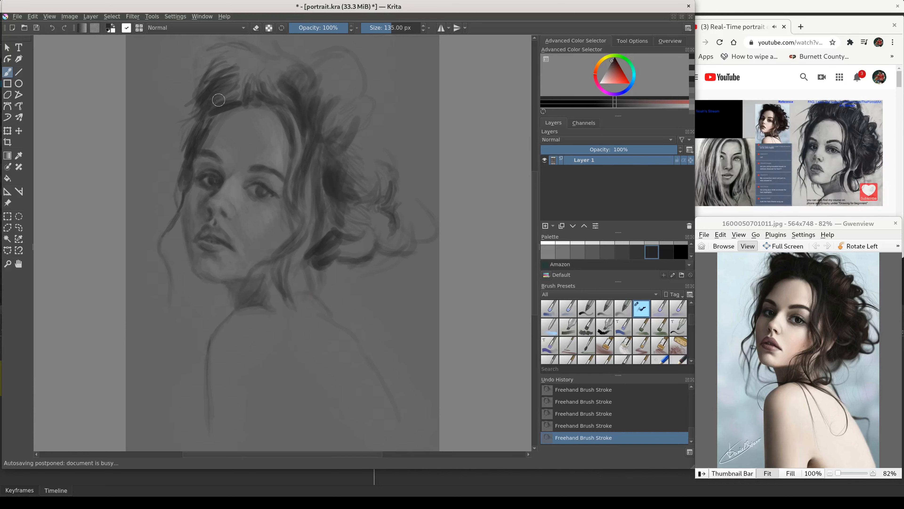
Darken the hair mass from the forehead hairline down the temple and strengthen the outline of the upper arm.
{"action": "left_click_drag", "start_coordinate": [208, 129], "coordinate": [217, 105]}
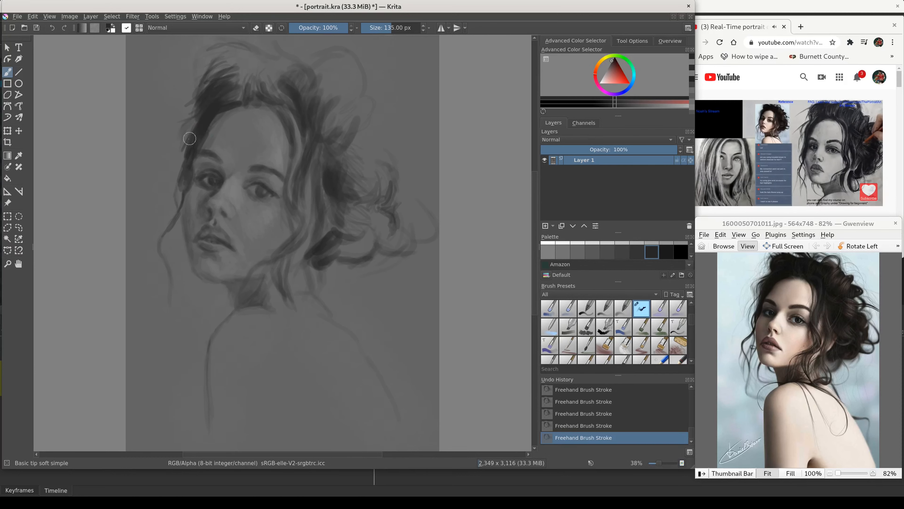
{"action": "left_click_drag", "start_coordinate": [182, 147], "coordinate": [198, 115]}
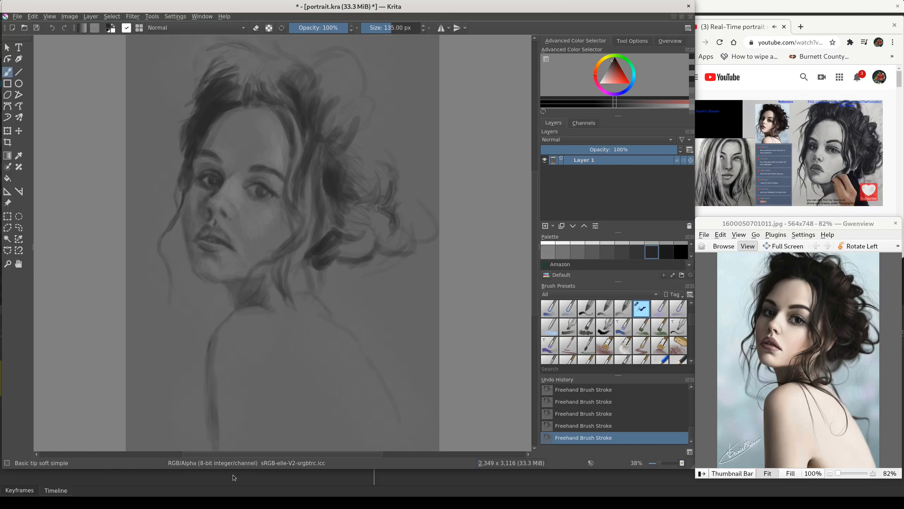
Sample a light gray from the face, enlarge the brush to 320 px and block in the light on the shoulder and upper arm.
{"action": "left_click", "coordinate": [233, 188], "text": "ctrl"}
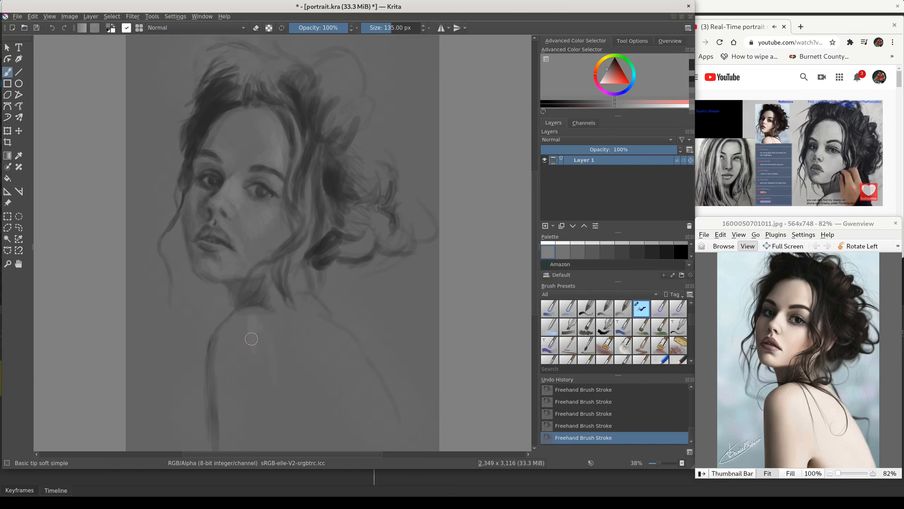
{"action": "key", "text": "bracketright"}
{"action": "key", "text": "bracketright"}
{"action": "key", "text": "bracketright"}
{"action": "key", "text": "bracketright"}
{"action": "key", "text": "bracketright"}
{"action": "key", "text": "bracketright"}
{"action": "key", "text": "bracketright"}
{"action": "key", "text": "bracketright"}
{"action": "key", "text": "bracketright"}
{"action": "key", "text": "bracketright"}
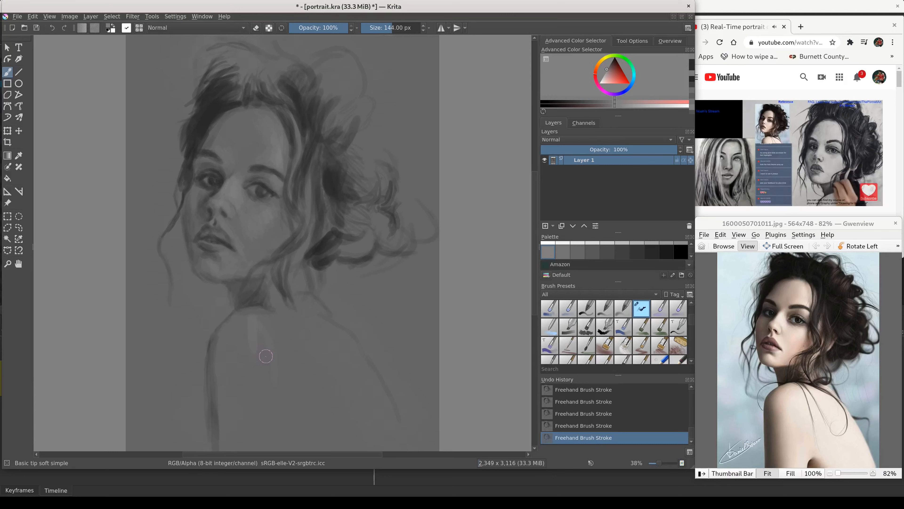
{"action": "key", "text": "bracketright"}
{"action": "key", "text": "bracketright"}
{"action": "key", "text": "bracketright"}
{"action": "left_click_drag", "start_coordinate": [260, 326], "coordinate": [261, 371]}
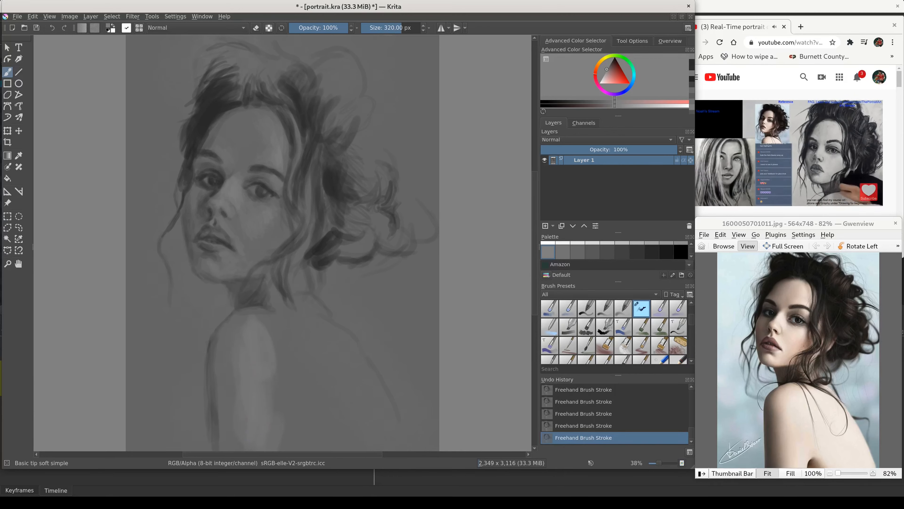
Sample the shoulder's gray and fill the bare back with it, shaping the shadow at its lower edge.
{"action": "left_click", "coordinate": [256, 390], "text": "ctrl"}
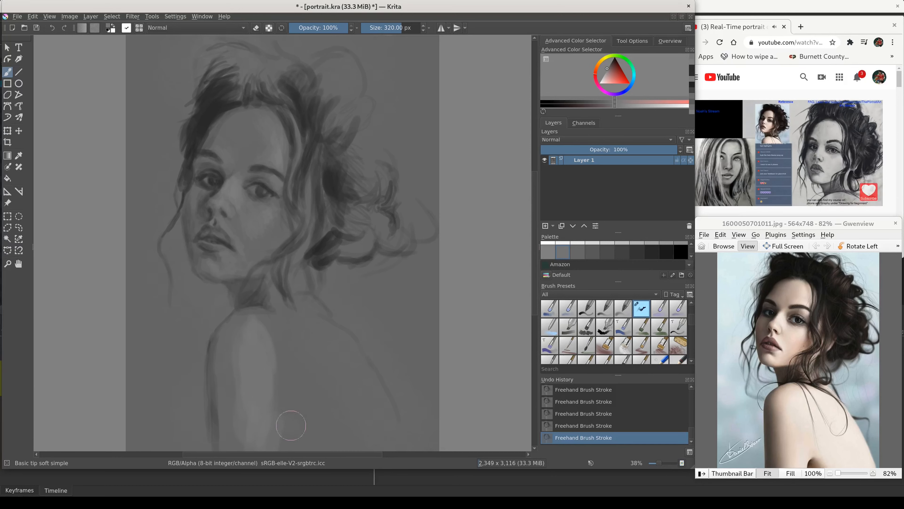
{"action": "mouse_move", "coordinate": [297, 425]}
{"action": "left_mouse_down"}
{"action": "mouse_move", "coordinate": [308, 441]}
{"action": "mouse_move", "coordinate": [286, 416]}
{"action": "mouse_move", "coordinate": [304, 434]}
{"action": "mouse_move", "coordinate": [297, 425]}
{"action": "left_mouse_up"}
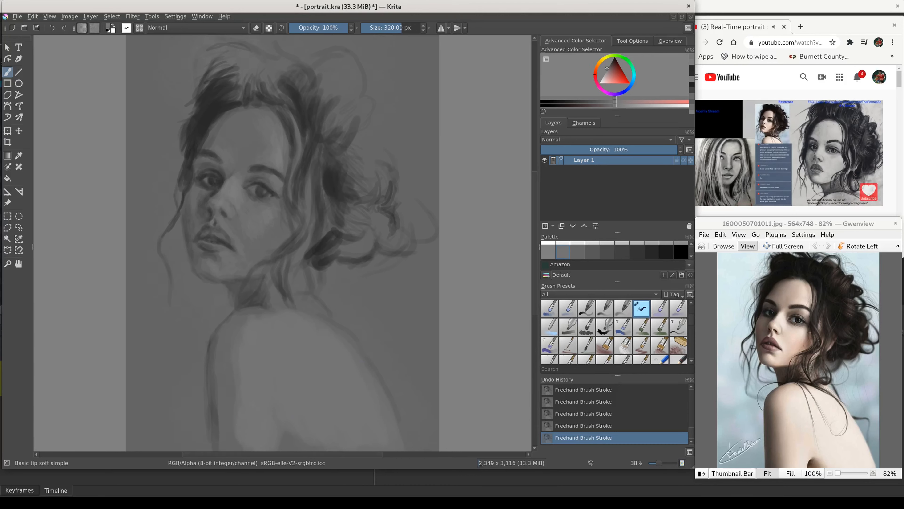
{"action": "mouse_move", "coordinate": [272, 404]}
{"action": "left_mouse_down"}
{"action": "mouse_move", "coordinate": [286, 354]}
{"action": "mouse_move", "coordinate": [291, 374]}
{"action": "mouse_move", "coordinate": [277, 391]}
{"action": "left_mouse_up"}
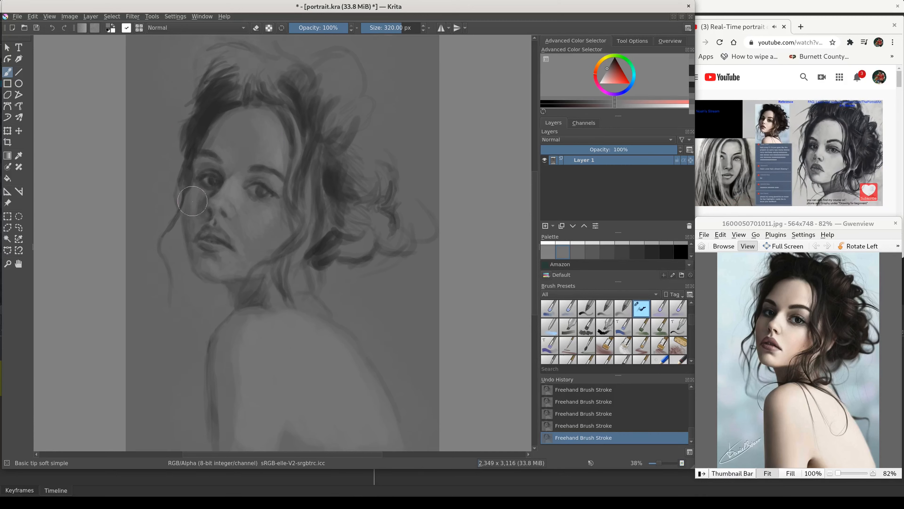
Reduce the brush to 154 px and refine the light tone where the upper back meets the neck.
{"action": "key", "text": "bracketleft"}
{"action": "key", "text": "bracketleft"}
{"action": "key", "text": "bracketleft"}
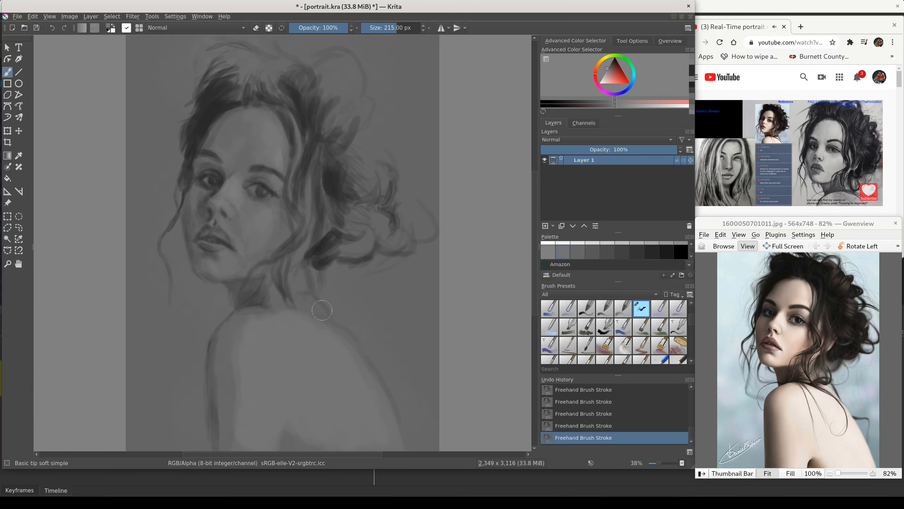
{"action": "key", "text": "bracketleft"}
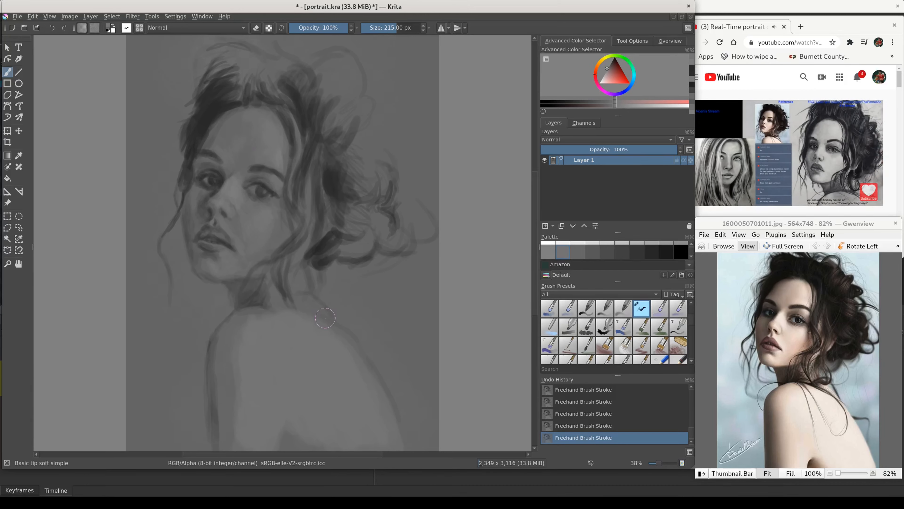
{"action": "key", "text": "bracketleft"}
{"action": "key", "text": "bracketleft"}
{"action": "key", "text": "bracketleft"}
{"action": "key", "text": "bracketleft"}
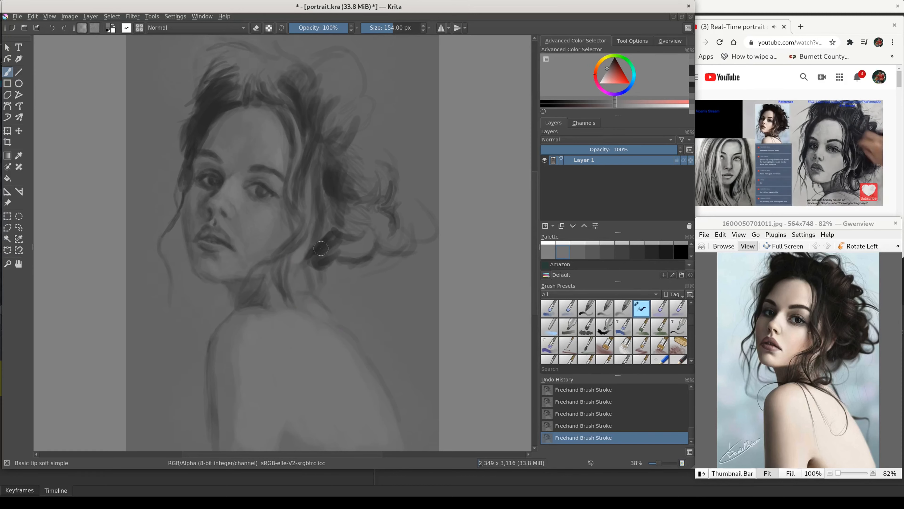
Reduce the brush to 63 px and paint a lighter strand through the dark lock at the base of the bun.
{"action": "key", "text": "bracketleft"}
{"action": "key", "text": "bracketleft"}
{"action": "key", "text": "bracketleft"}
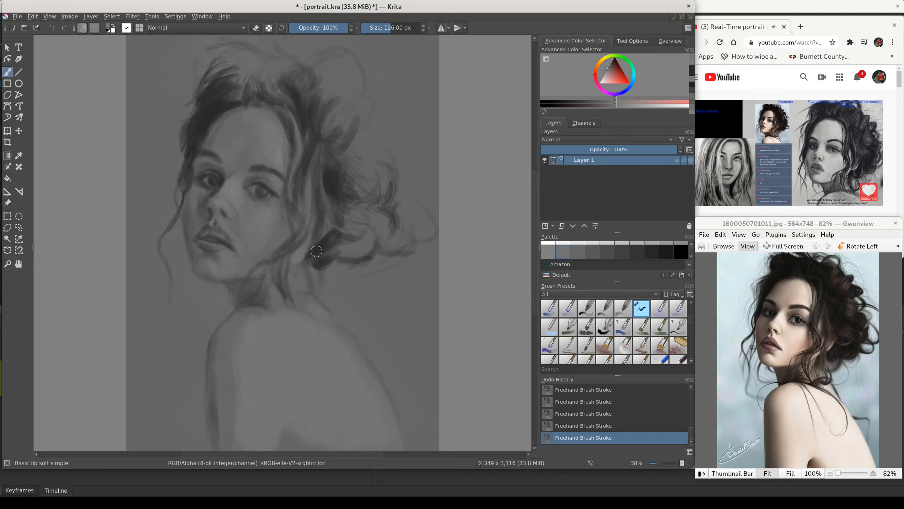
{"action": "key", "text": "bracketleft"}
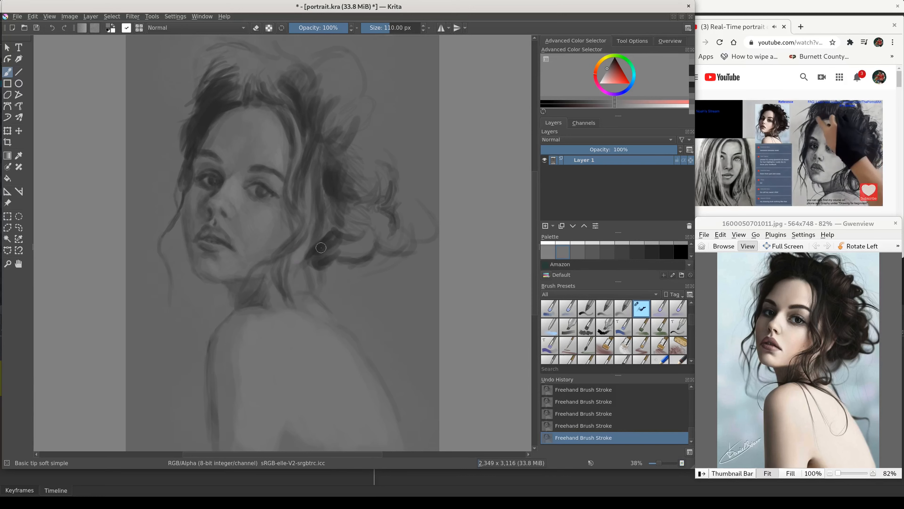
{"action": "key", "text": "bracketleft"}
{"action": "key", "text": "bracketleft"}
{"action": "key", "text": "bracketleft"}
{"action": "key", "text": "bracketleft"}
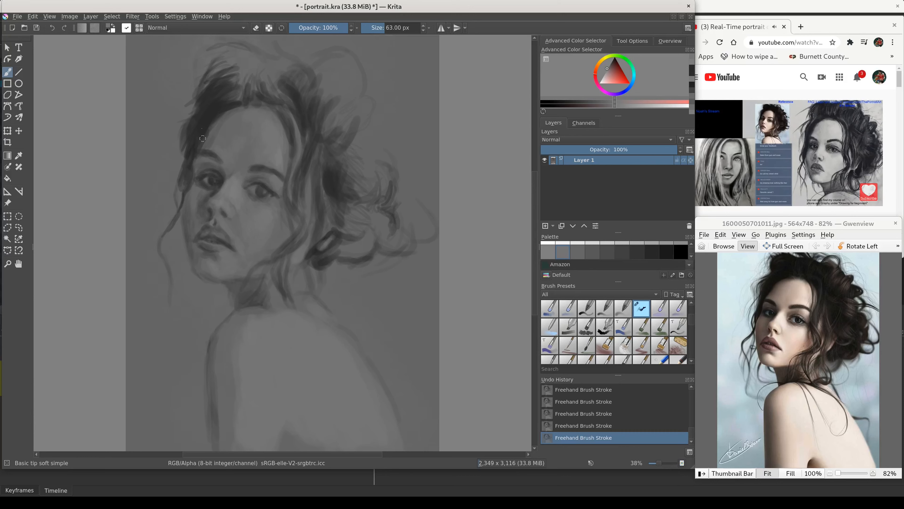
Sample a dark hair tone, deepen it to near-black and darken the crown strands above the forehead, enlarging the brush to 96 px.
{"action": "left_click", "coordinate": [220, 133], "text": "ctrl"}
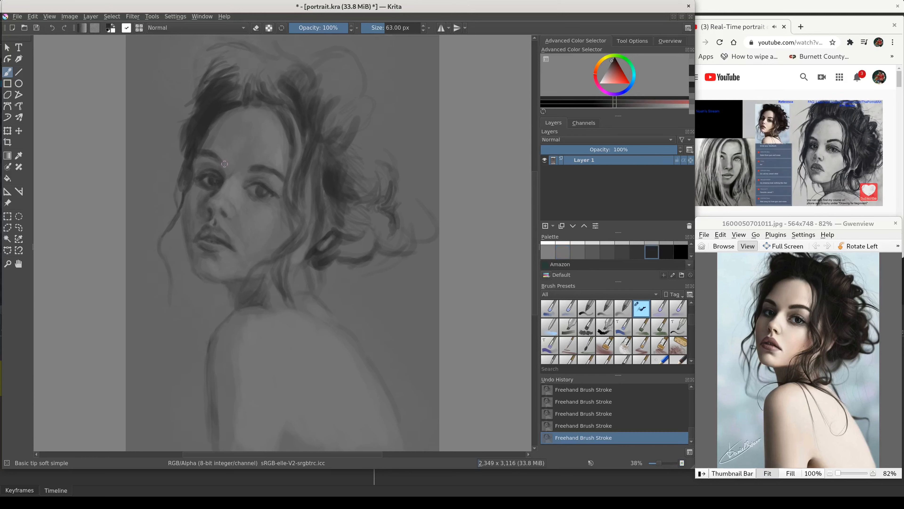
{"action": "key", "text": "k"}
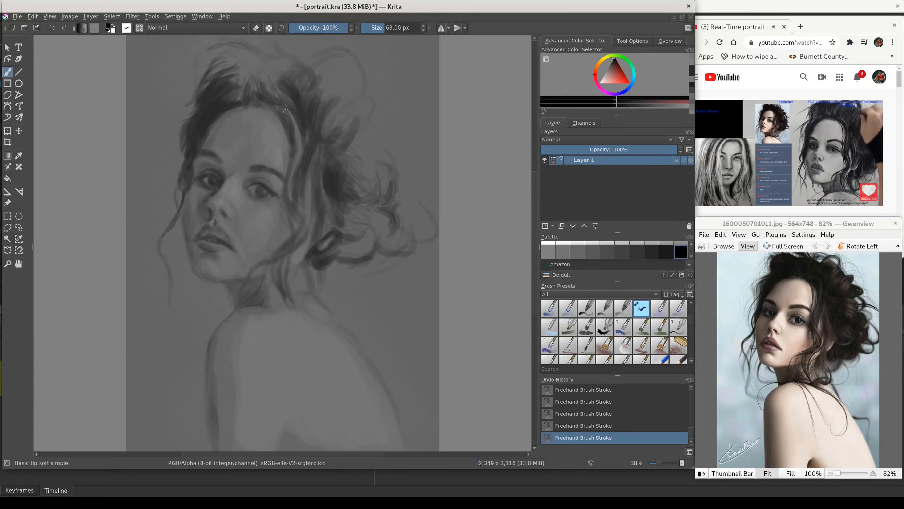
{"action": "left_click_drag", "start_coordinate": [267, 66], "coordinate": [272, 93]}
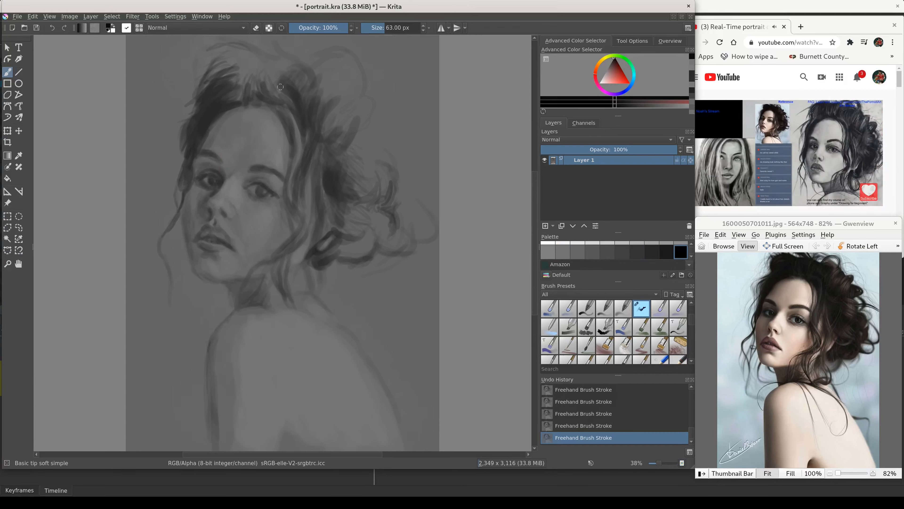
{"action": "key", "text": "]"}
{"action": "key", "text": "]"}
{"action": "key", "text": "]"}
{"action": "key", "text": "]"}
{"action": "key", "text": "]"}
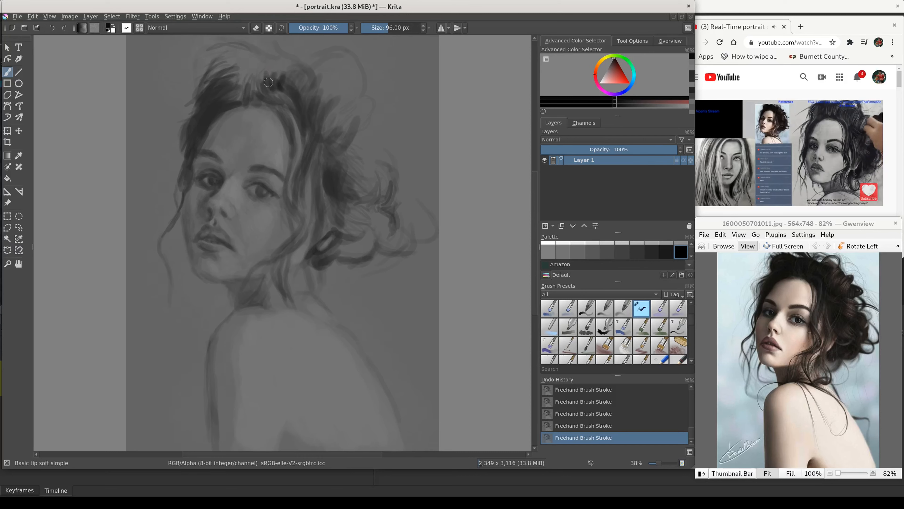
{"action": "left_click_drag", "start_coordinate": [270, 83], "coordinate": [265, 72]}
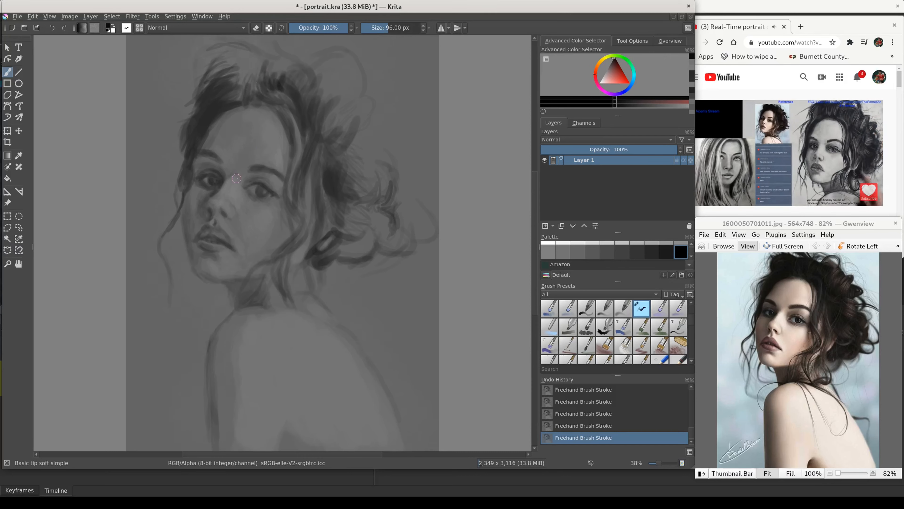
Reduce the brush to 55 px and darken the eyebrows and the line between the lips with the near-black tone.
{"action": "key", "text": "bracketleft"}
{"action": "key", "text": "bracketleft"}
{"action": "key", "text": "bracketleft"}
{"action": "key", "text": "bracketleft"}
{"action": "key", "text": "bracketleft"}
{"action": "key", "text": "bracketleft"}
{"action": "key", "text": "bracketleft"}
{"action": "key", "text": "bracketleft"}
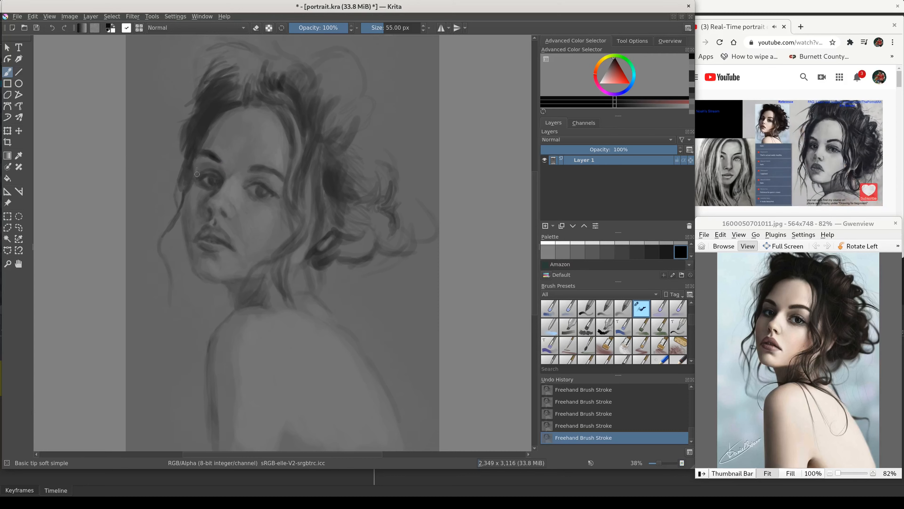
{"action": "left_click_drag", "start_coordinate": [202, 154], "coordinate": [210, 155]}
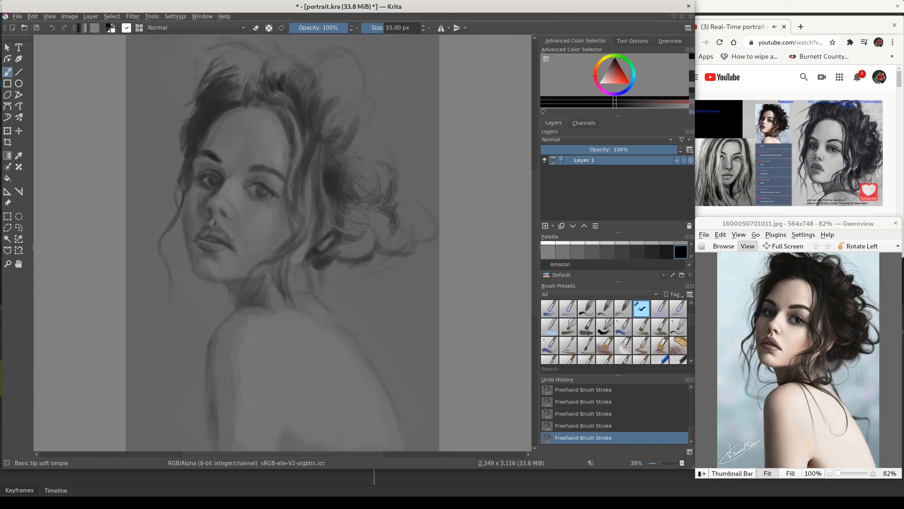
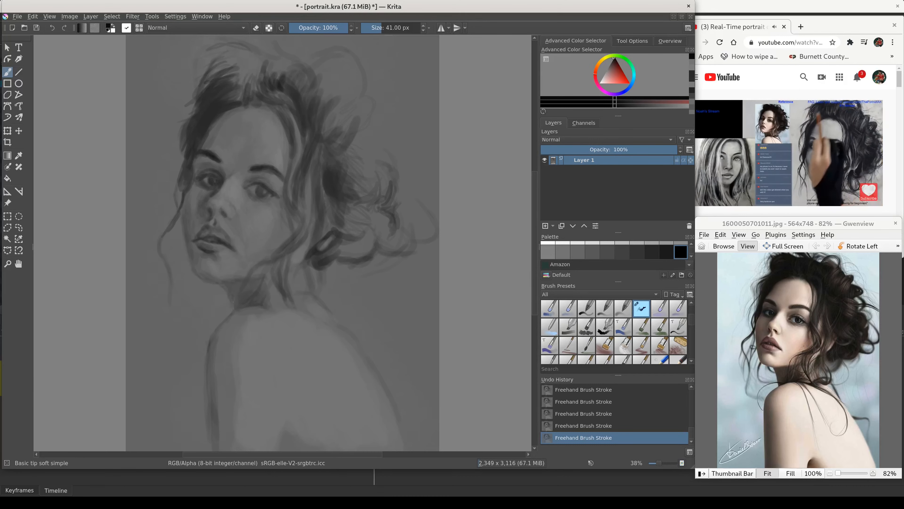
Refine the jaw shadow, the eye's outer corner and the facial lights with grays sampled from the neck, hair and nose bridge.
{"action": "left_click", "coordinate": [241, 298], "text": "ctrl"}
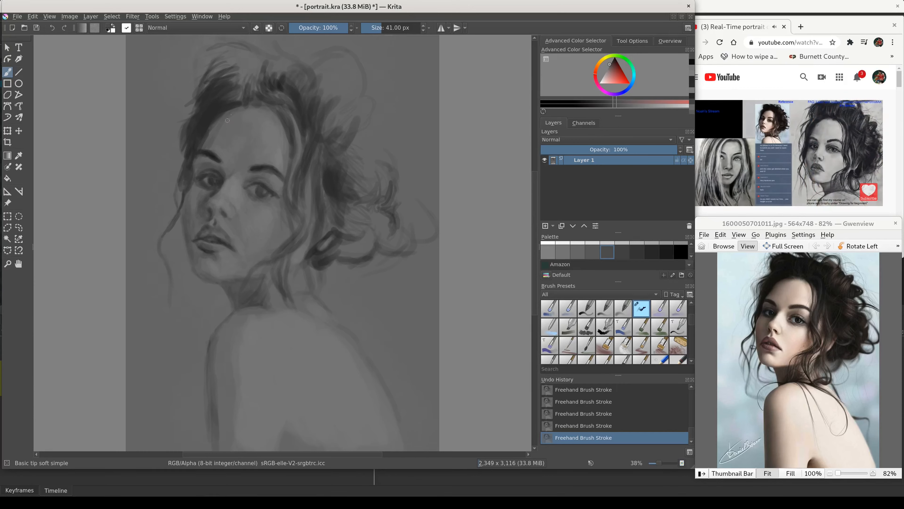
{"action": "left_click", "coordinate": [279, 86], "text": "ctrl"}
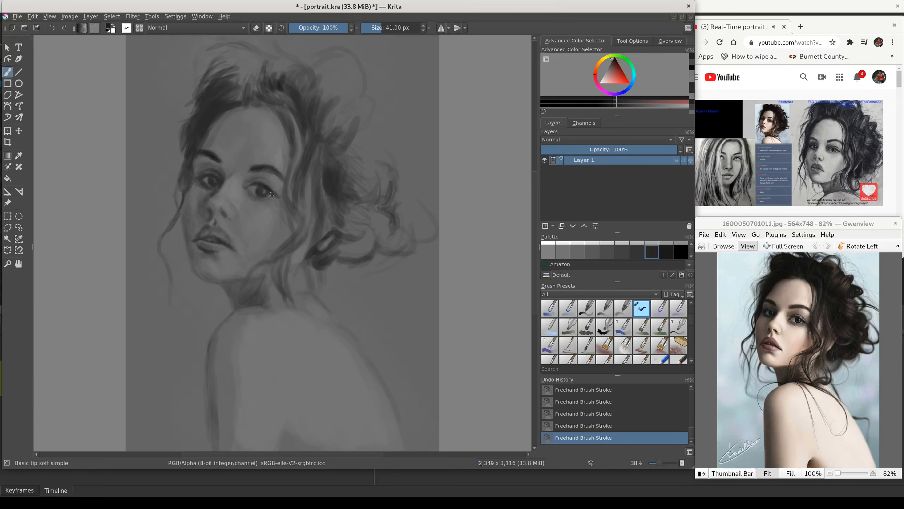
{"action": "left_click_drag", "start_coordinate": [270, 191], "coordinate": [274, 194]}
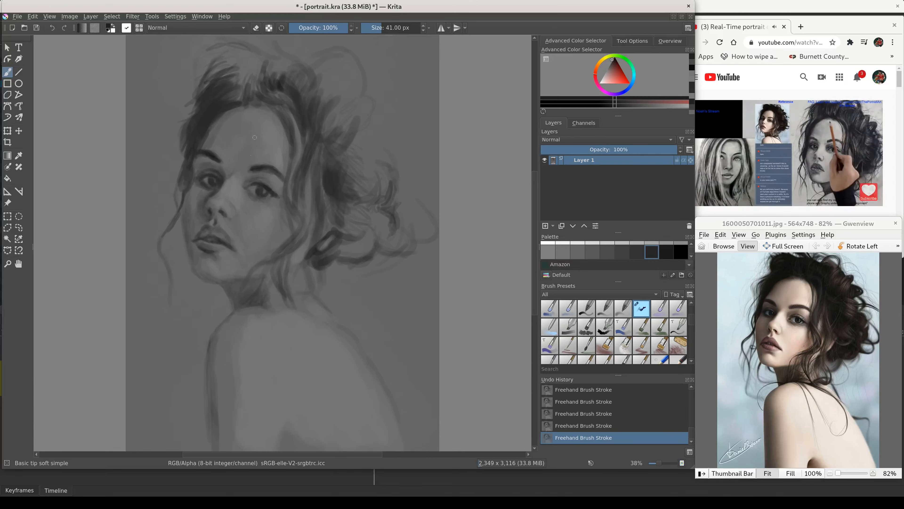
{"action": "left_click", "coordinate": [235, 186], "text": "ctrl"}
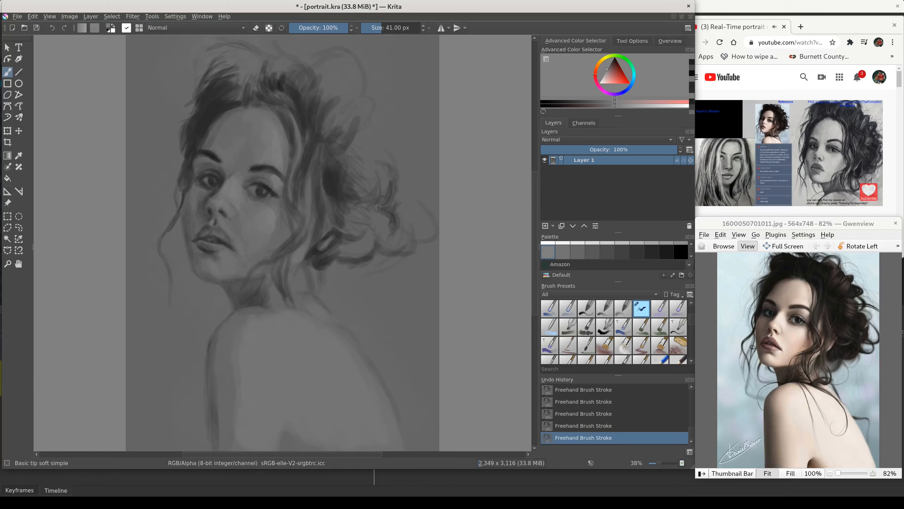
Switch to the browser window playing the YouTube portrait video.
{"action": "left_click", "coordinate": [757, 34]}
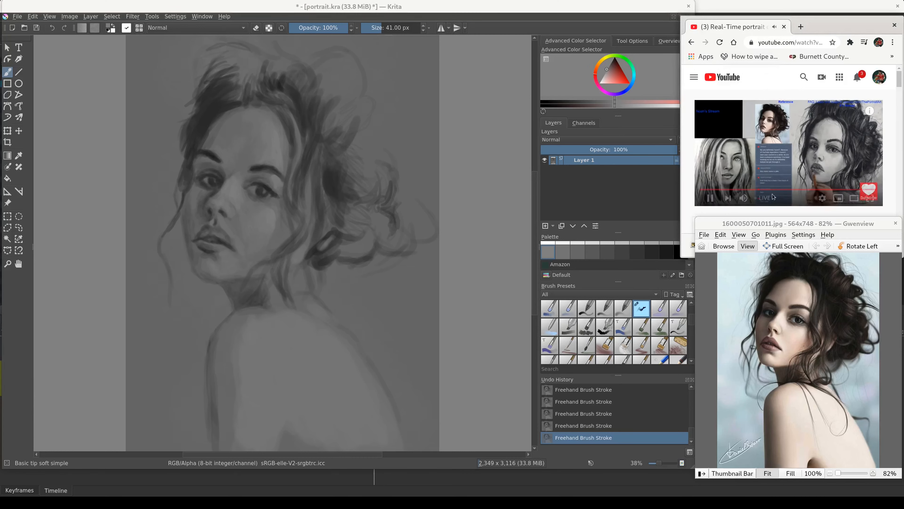
Look over the portrait video's page down to its chat and open the chat's Top chat / Live chat options.
{"action": "scroll", "coordinate": [780, 208], "scroll_direction": "down", "scroll_amount": 2}
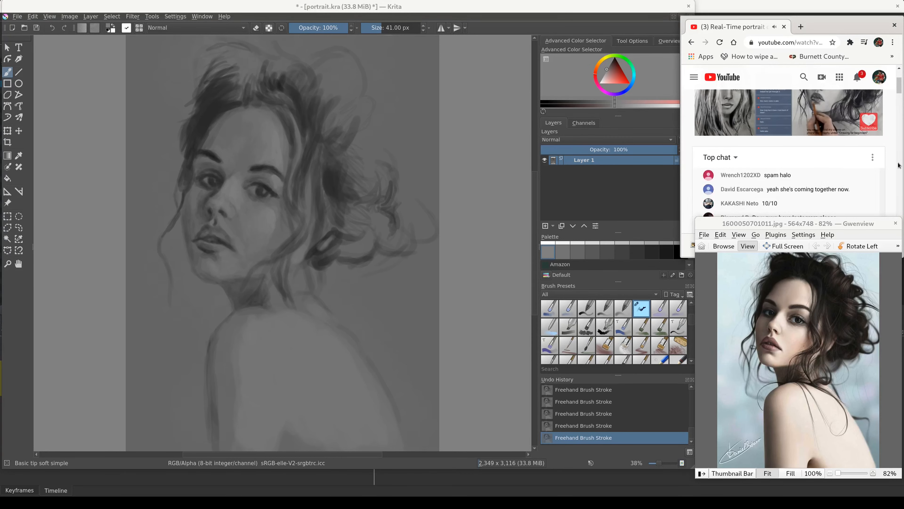
{"action": "scroll", "coordinate": [890, 167], "scroll_direction": "up", "scroll_amount": 1}
{"action": "scroll", "coordinate": [892, 168], "scroll_direction": "down", "scroll_amount": 1}
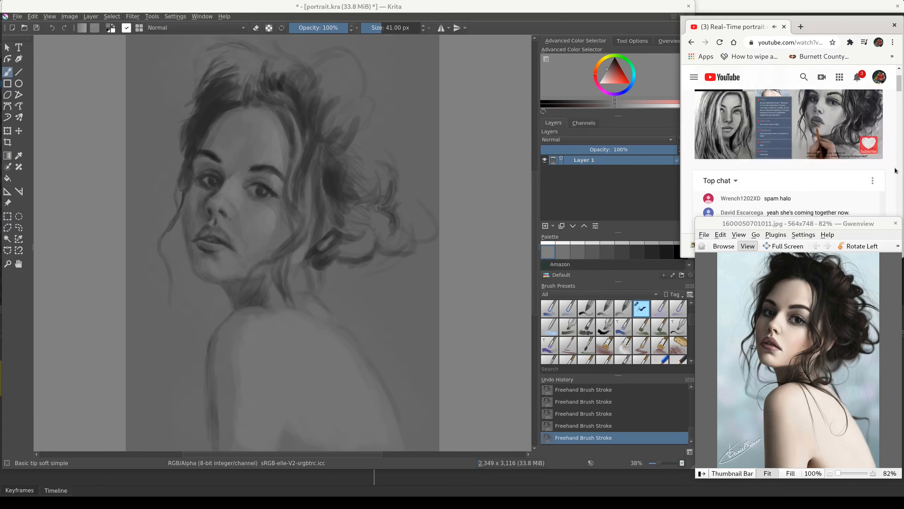
{"action": "scroll", "coordinate": [895, 171], "scroll_direction": "up", "scroll_amount": 1}
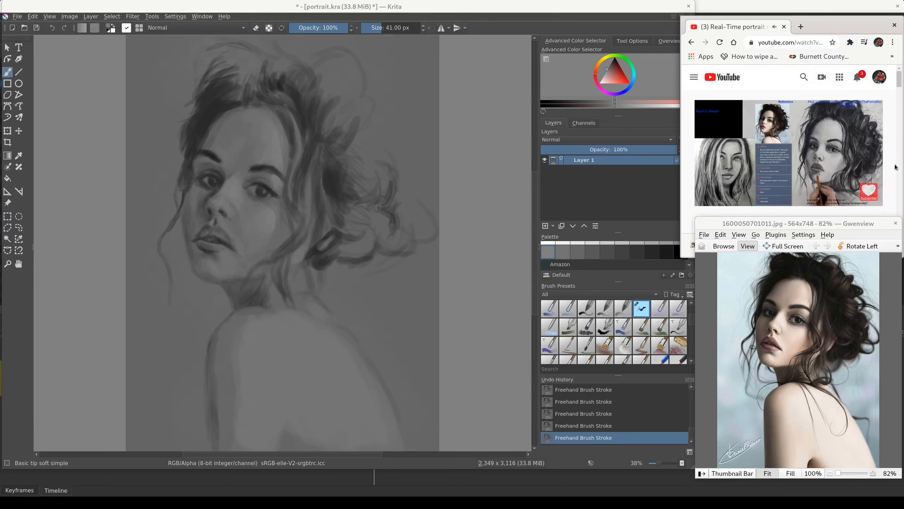
{"action": "scroll", "coordinate": [894, 167], "scroll_direction": "down", "scroll_amount": 1}
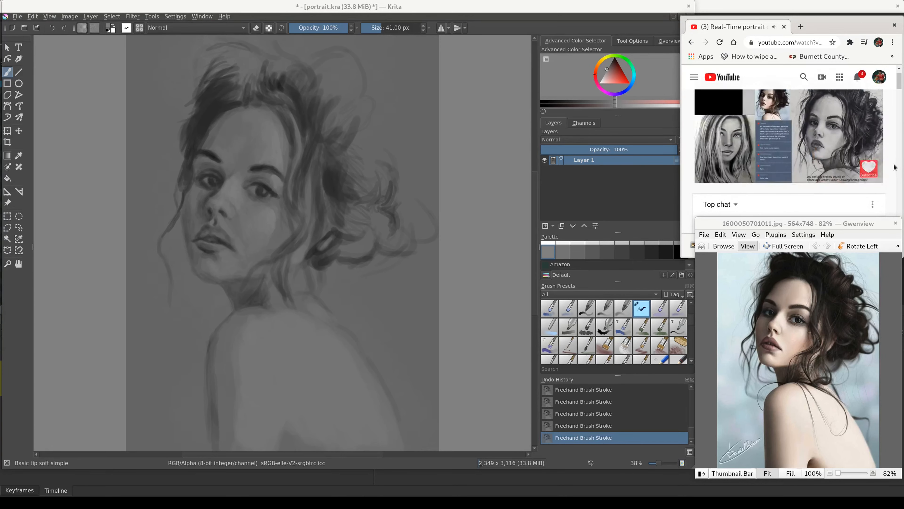
{"action": "left_click", "coordinate": [736, 206]}
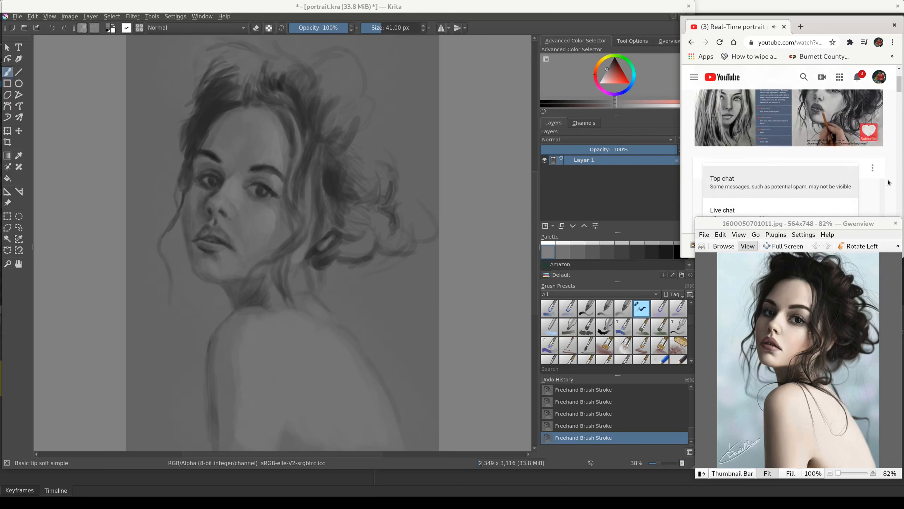
{"action": "scroll", "coordinate": [893, 177], "scroll_direction": "up", "scroll_amount": 1}
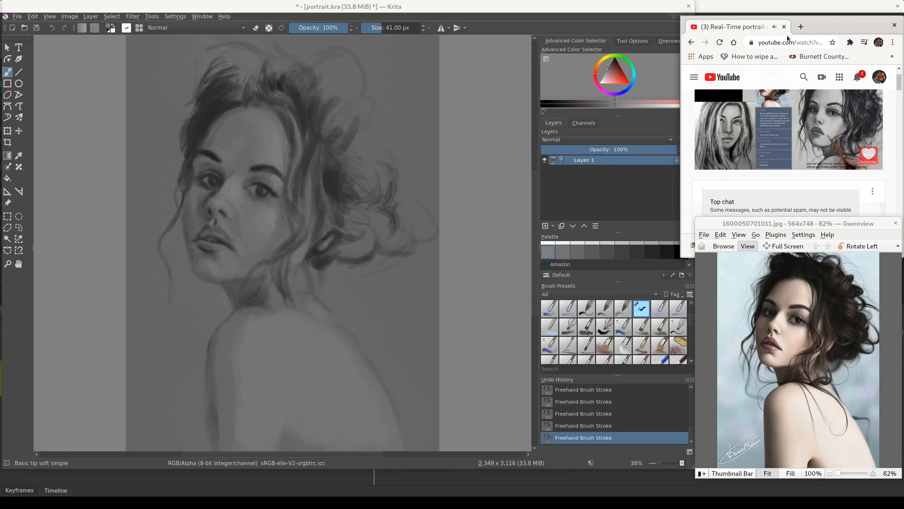
Move the browser window over the portrait canvas and hide the chat below the YouTube video.
{"action": "left_click_drag", "start_coordinate": [805, 32], "coordinate": [498, 46]}
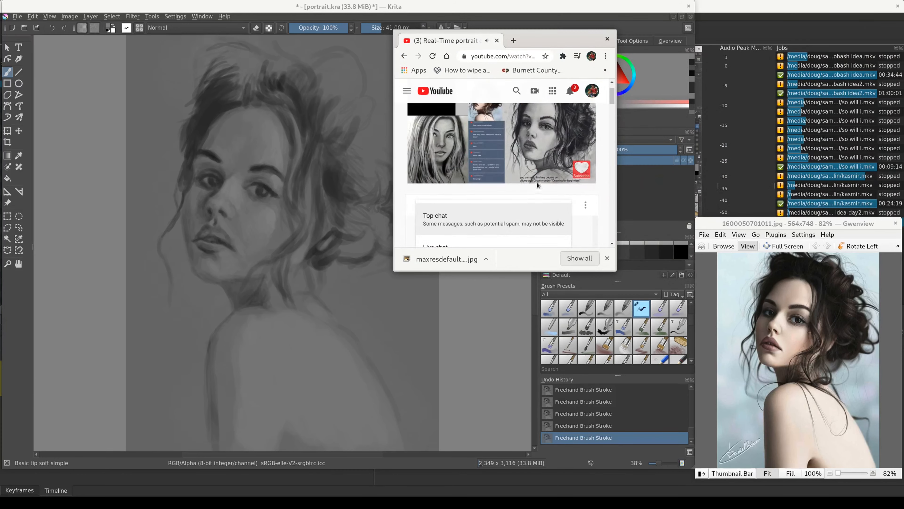
{"action": "scroll", "coordinate": [539, 185], "scroll_direction": "up", "scroll_amount": 2}
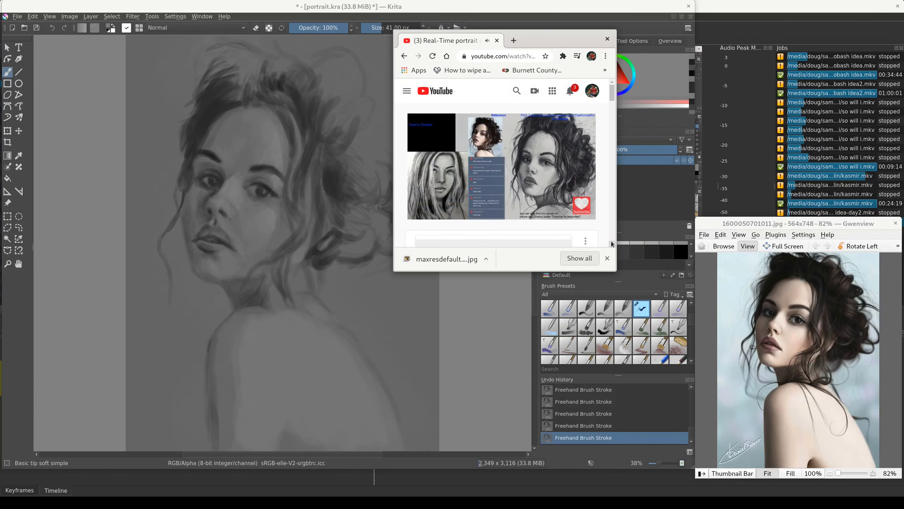
{"action": "scroll", "coordinate": [610, 237], "scroll_direction": "down", "scroll_amount": 4}
{"action": "scroll", "coordinate": [611, 237], "scroll_direction": "down", "scroll_amount": 10}
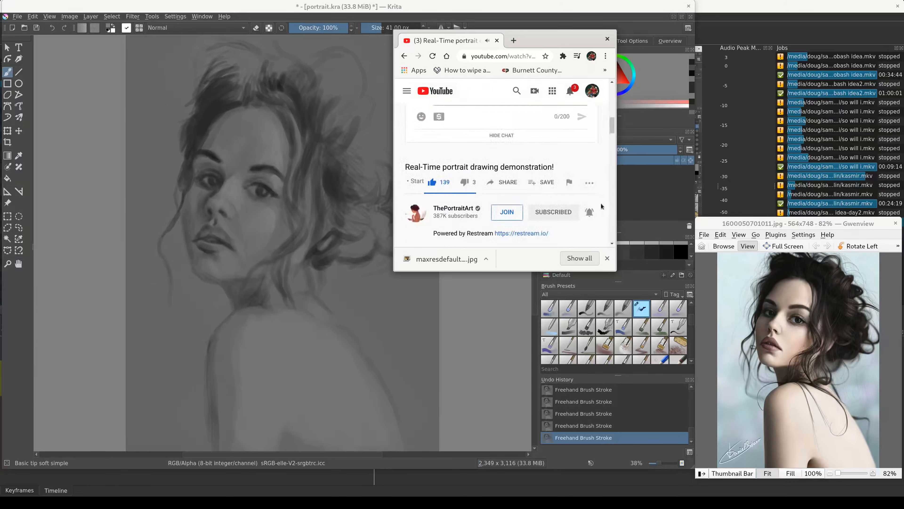
{"action": "left_click", "coordinate": [502, 136]}
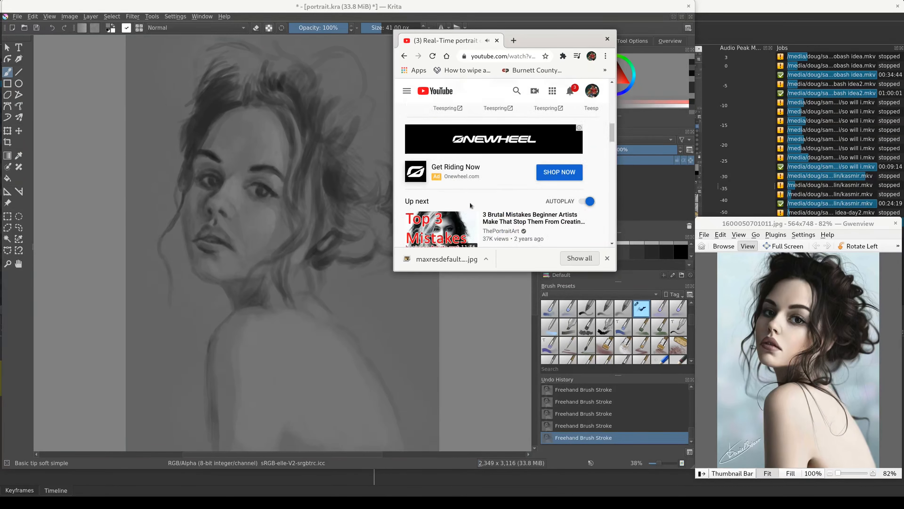
Bring the video player back into view and move the browser window off the canvas, above the reference photo.
{"action": "scroll", "coordinate": [604, 165], "scroll_direction": "up", "scroll_amount": 10}
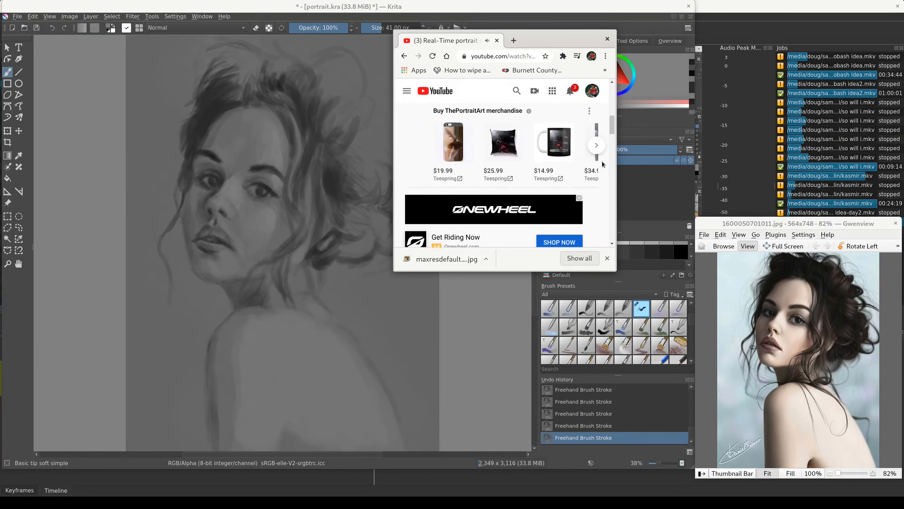
{"action": "scroll", "coordinate": [602, 160], "scroll_direction": "up", "scroll_amount": 3}
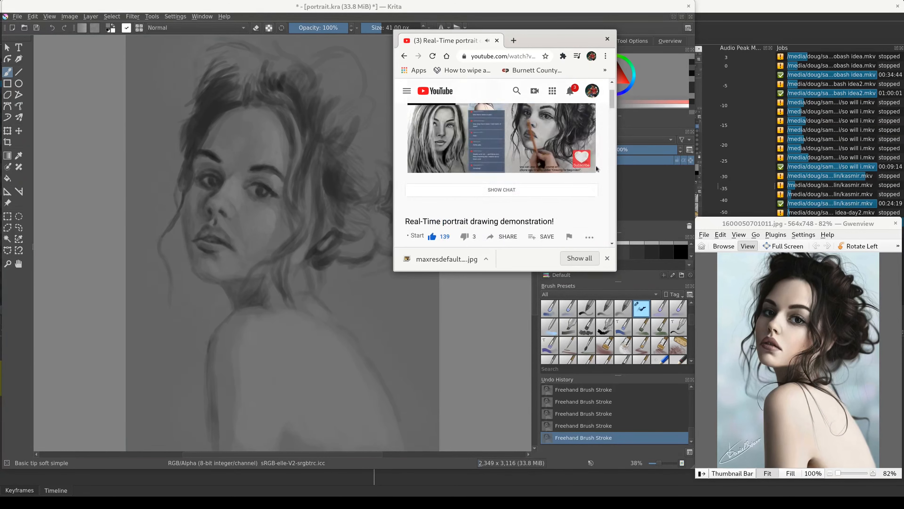
{"action": "scroll", "coordinate": [584, 194], "scroll_direction": "up", "scroll_amount": 1}
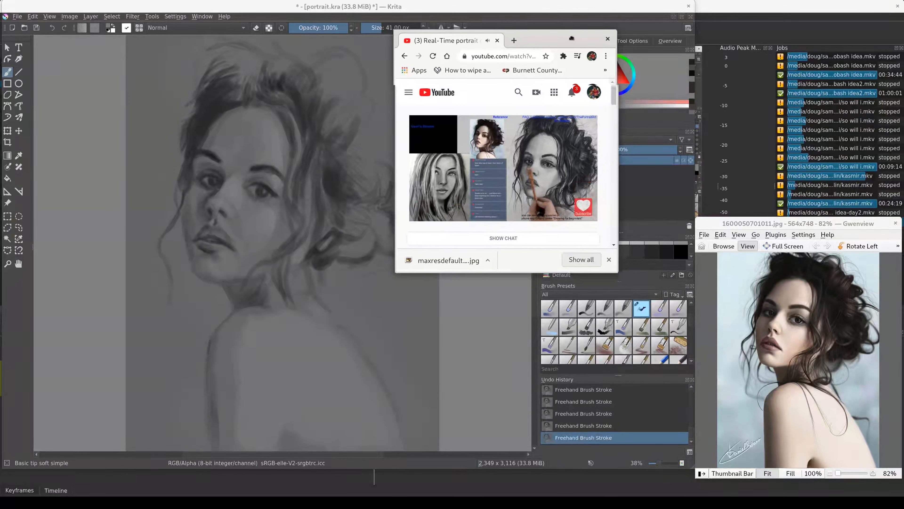
{"action": "left_click_drag", "start_coordinate": [569, 35], "coordinate": [747, 5]}
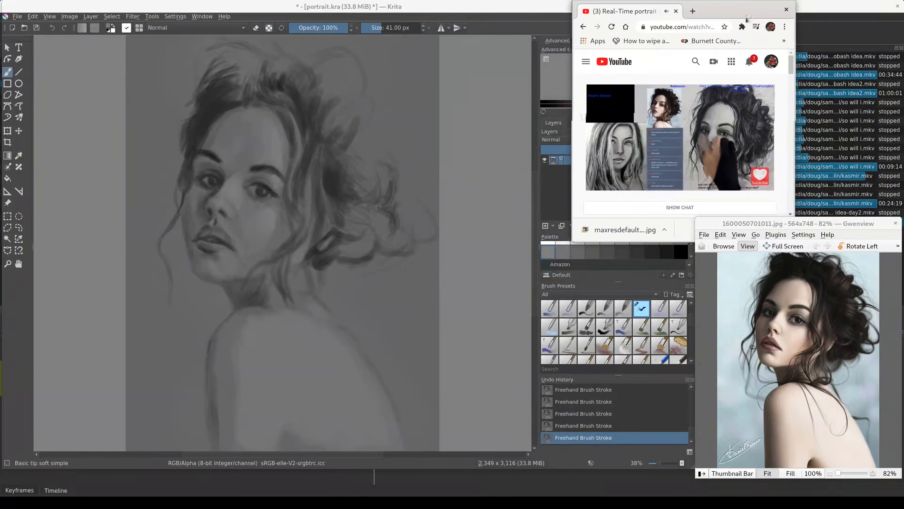